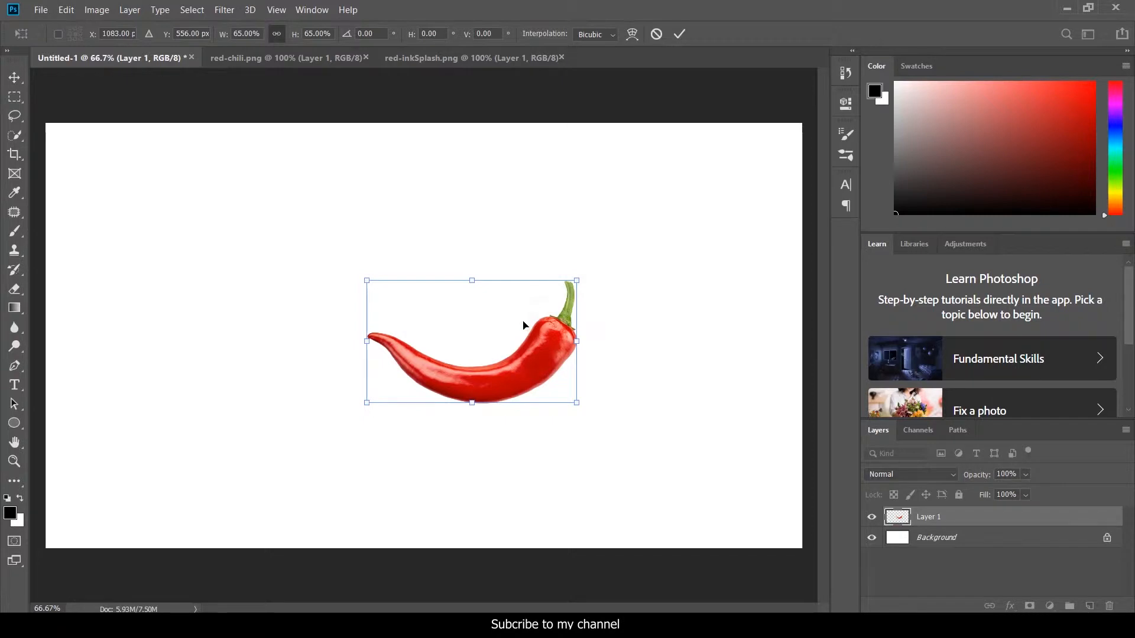
- Enlarge the chili and reposition it slightly higher on the canvas, near its center
mouse_move(515, 279)
mouse_down()
mouse_move(515, 246)
mouse_move(515, 259)
mouse_up()
drag(541, 353, 527, 332)
key(Return)
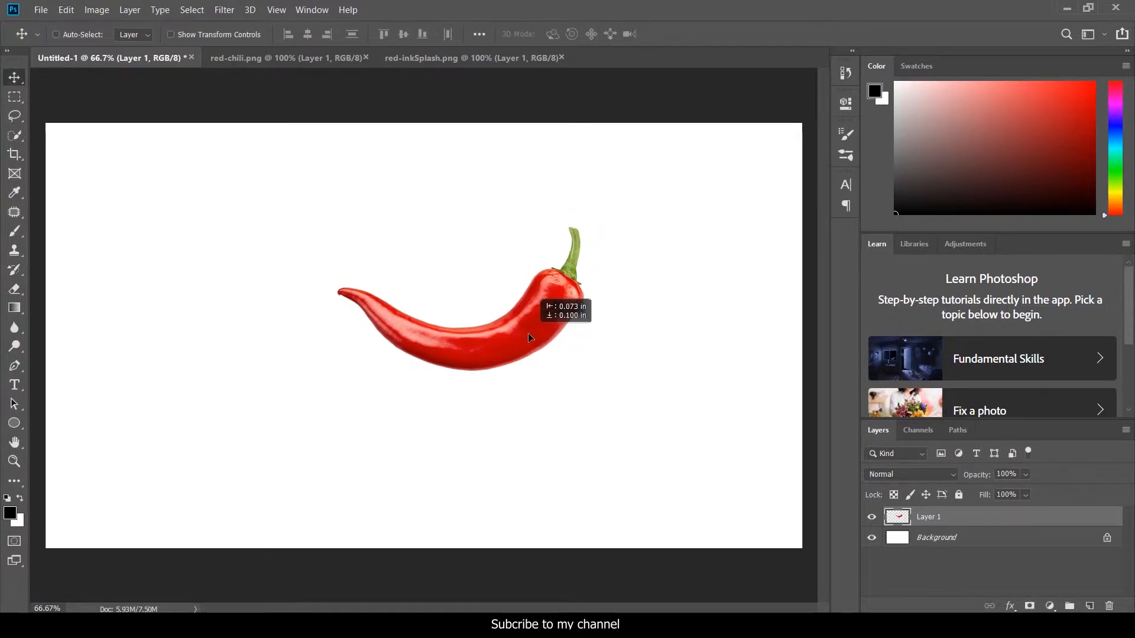
- Bring the red ink splash from red-inkSplash.png into the Untitled-1 document, scale it down and place it over the chili's tail
click(440, 57)
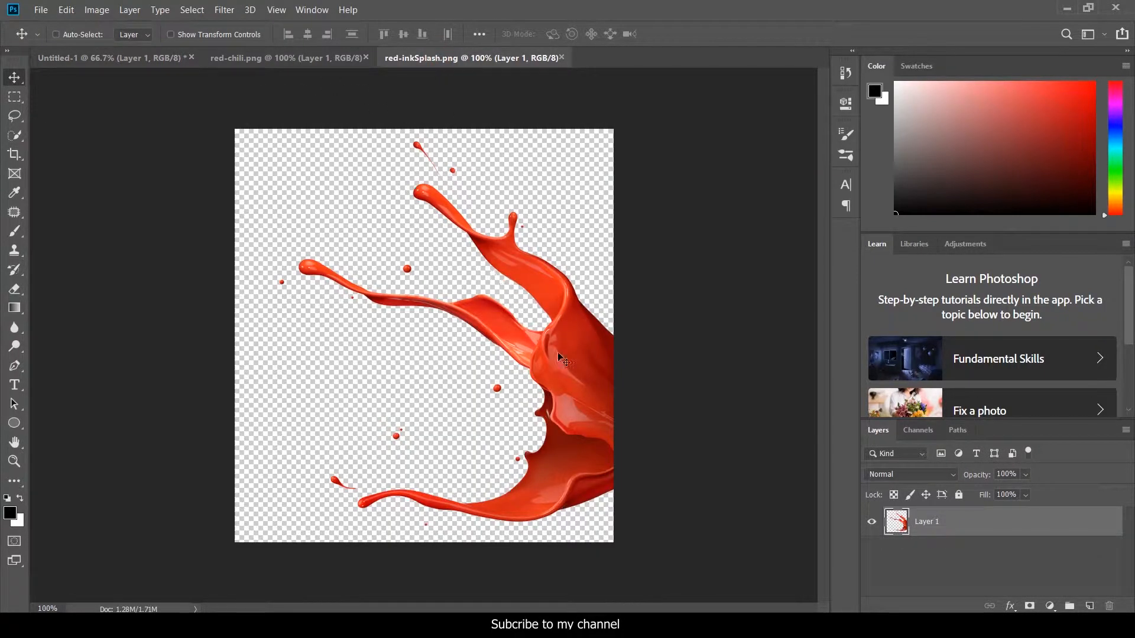
mouse_move(570, 370)
mouse_down()
mouse_move(144, 106)
mouse_move(125, 66)
mouse_move(266, 236)
mouse_move(373, 329)
mouse_move(343, 317)
mouse_move(389, 319)
mouse_up()
key(ctrl+t)
drag(303, 149, 306, 175)
key(Return)
mouse_move(366, 329)
mouse_down()
mouse_move(329, 309)
mouse_move(349, 266)
mouse_move(374, 292)
mouse_move(357, 317)
mouse_move(328, 302)
mouse_move(341, 302)
mouse_up()
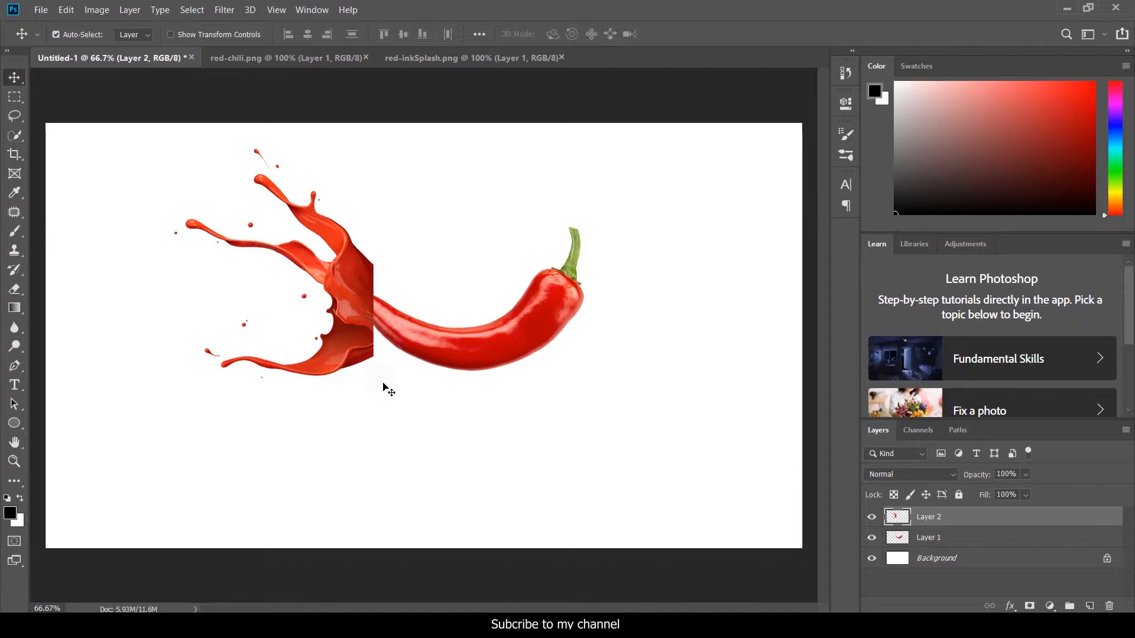
- Rotate the splash about 17.4° clockwise and shift it so its cut edge overlaps the chili's tail
key(ctrl+t)
drag(386, 395, 347, 408)
drag(336, 324, 366, 301)
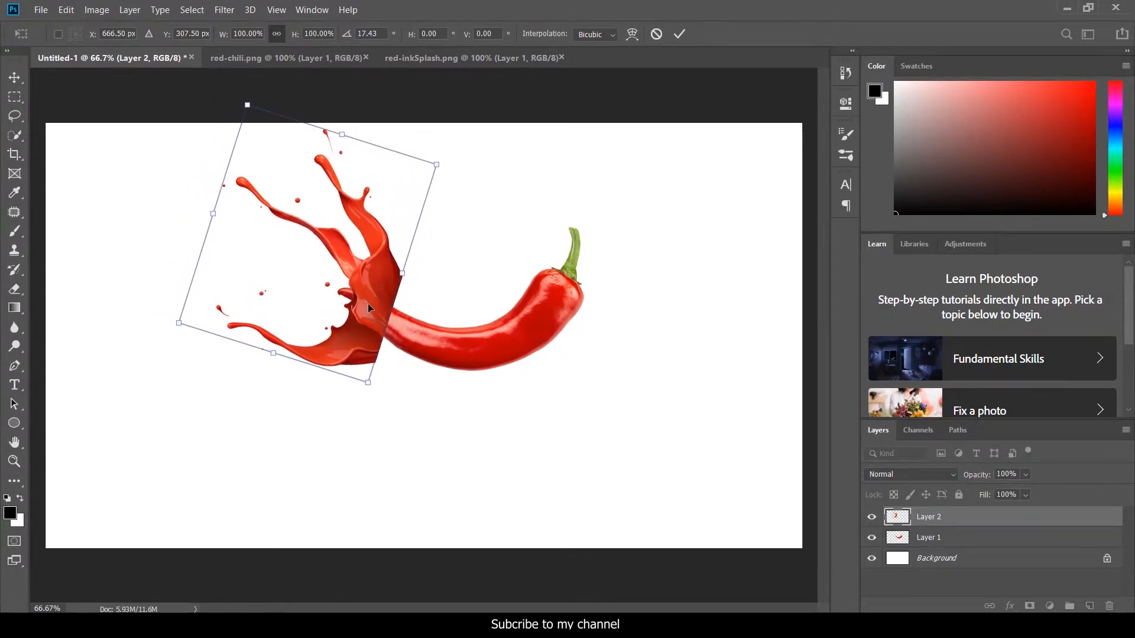
key(Return)
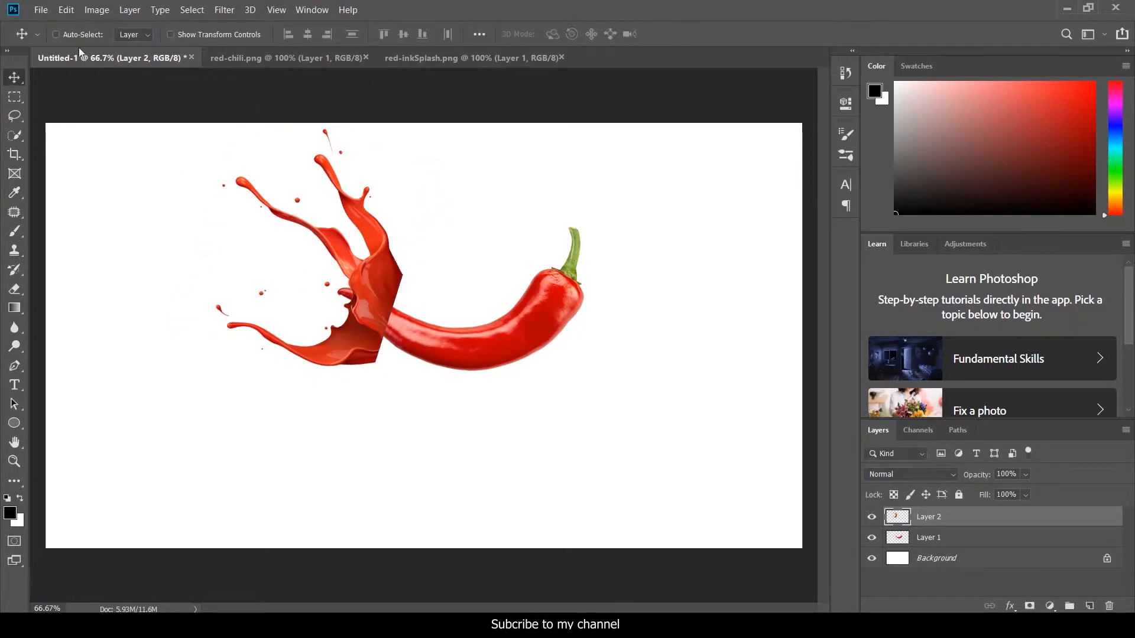
- Start a Warp on the splash and pull the bottom of its cut edge up to the chili's lower outline
click(66, 10)
mouse_move(210, 340)
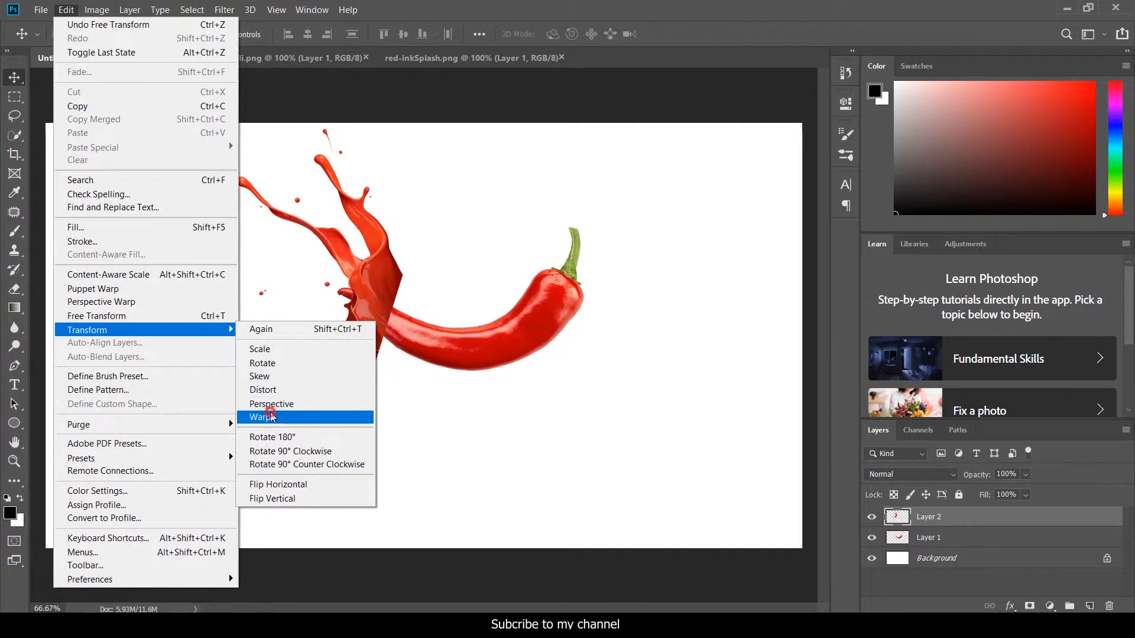
click(263, 417)
drag(398, 343, 468, 366)
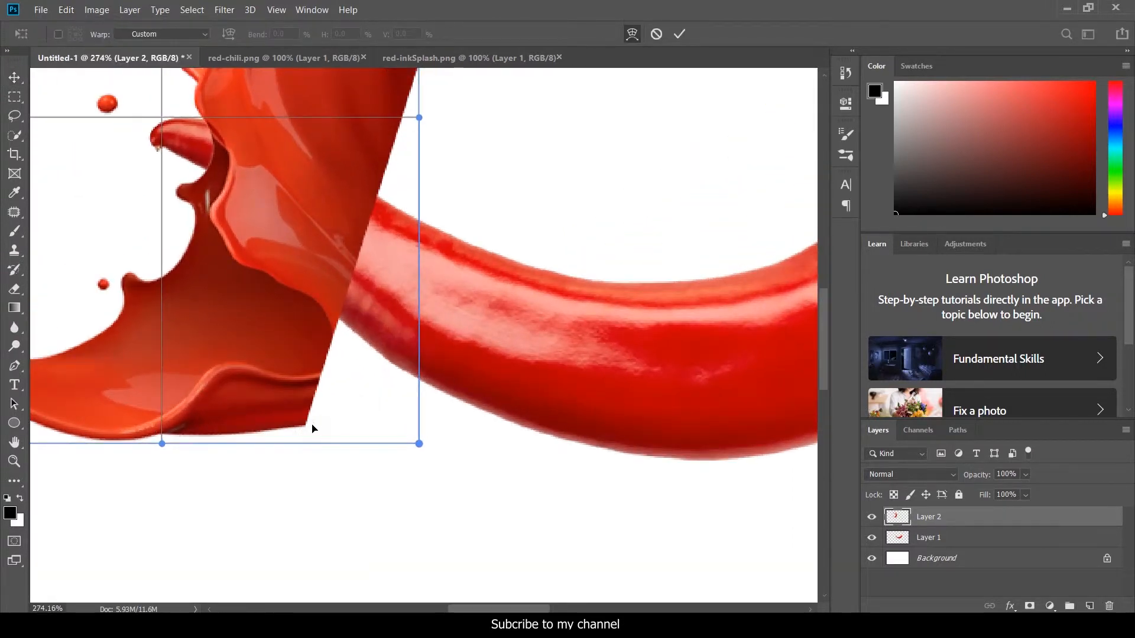
drag(298, 443, 333, 328)
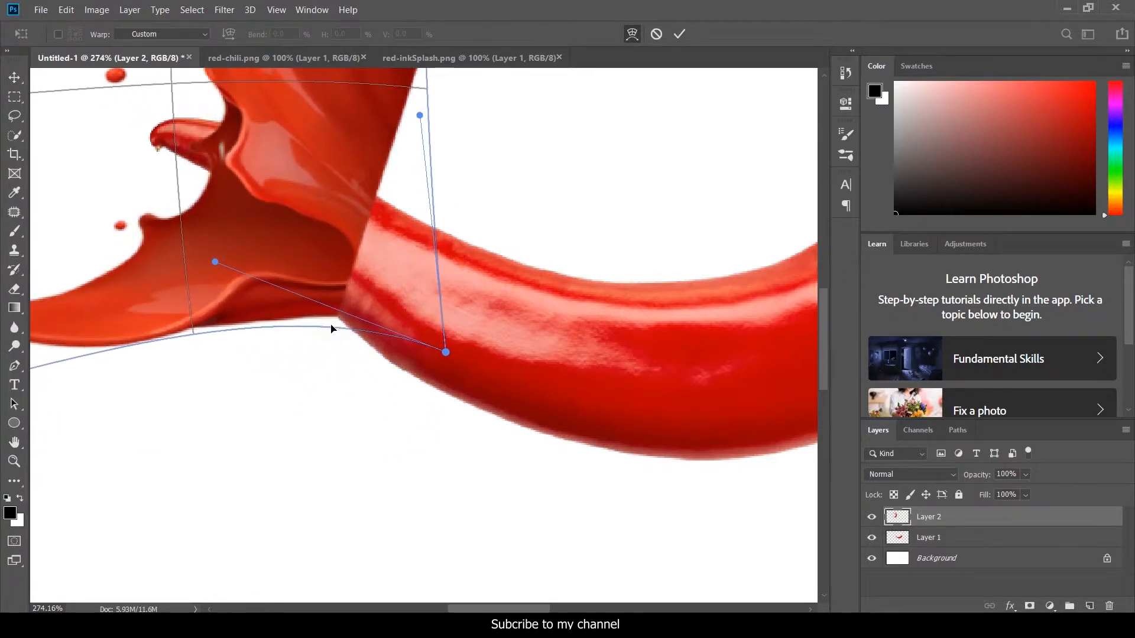
drag(289, 377, 463, 473)
- Refine the warp along the splash's lower edge so it flows smoothly into the underside of the chili
drag(327, 433, 299, 387)
drag(503, 384, 497, 399)
drag(246, 409, 237, 373)
drag(509, 327, 512, 350)
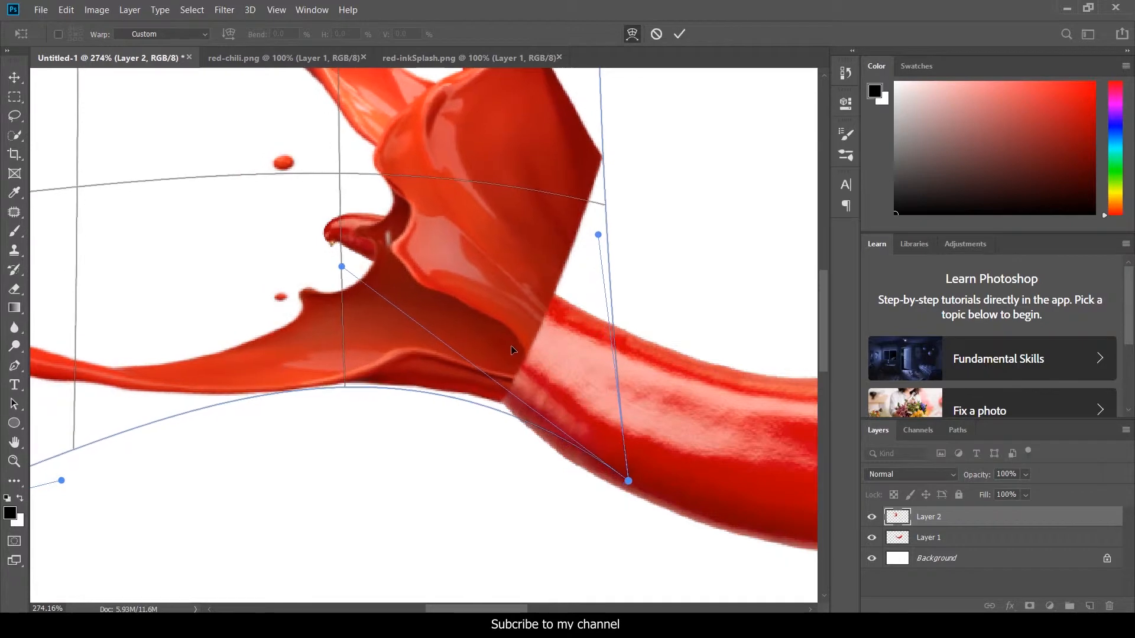
drag(342, 262, 355, 204)
drag(529, 353, 526, 367)
- Warp the splash's upper cut edge inward to the chili's top outline, bend its outer arms outward, and apply the warp
drag(695, 249, 598, 381)
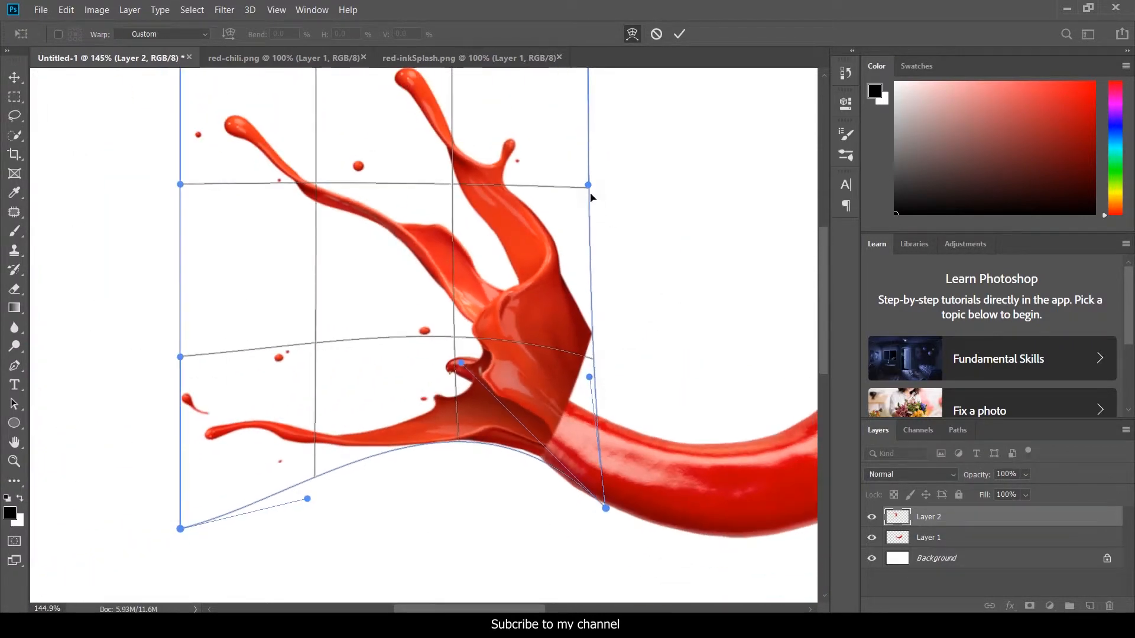
drag(587, 200, 479, 417)
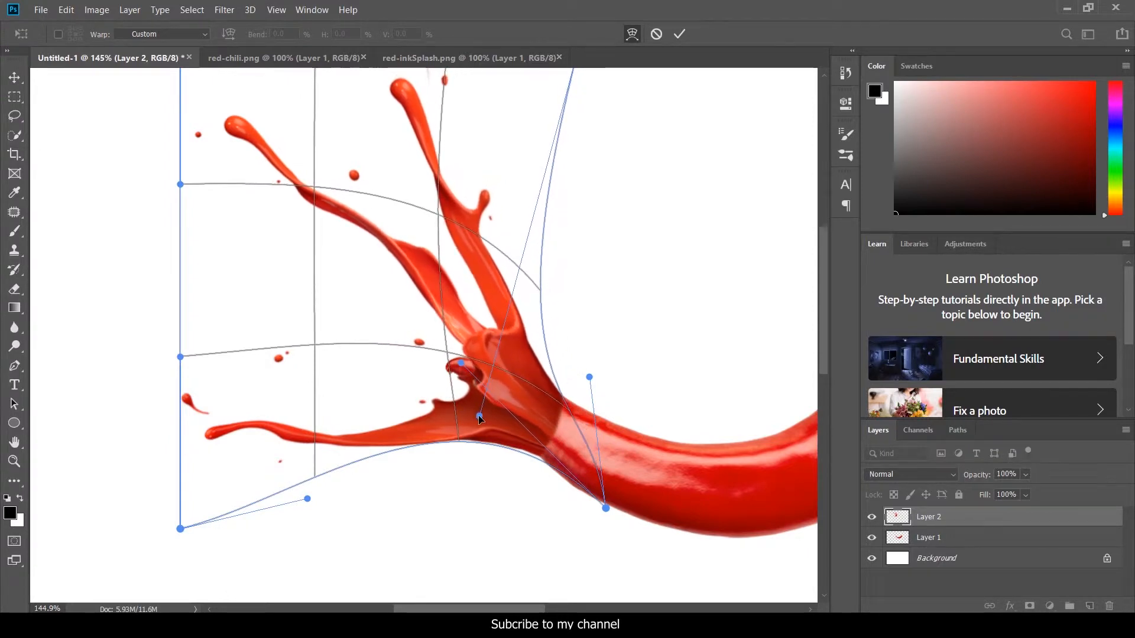
drag(606, 179, 618, 313)
drag(420, 249, 143, 508)
drag(332, 460, 247, 326)
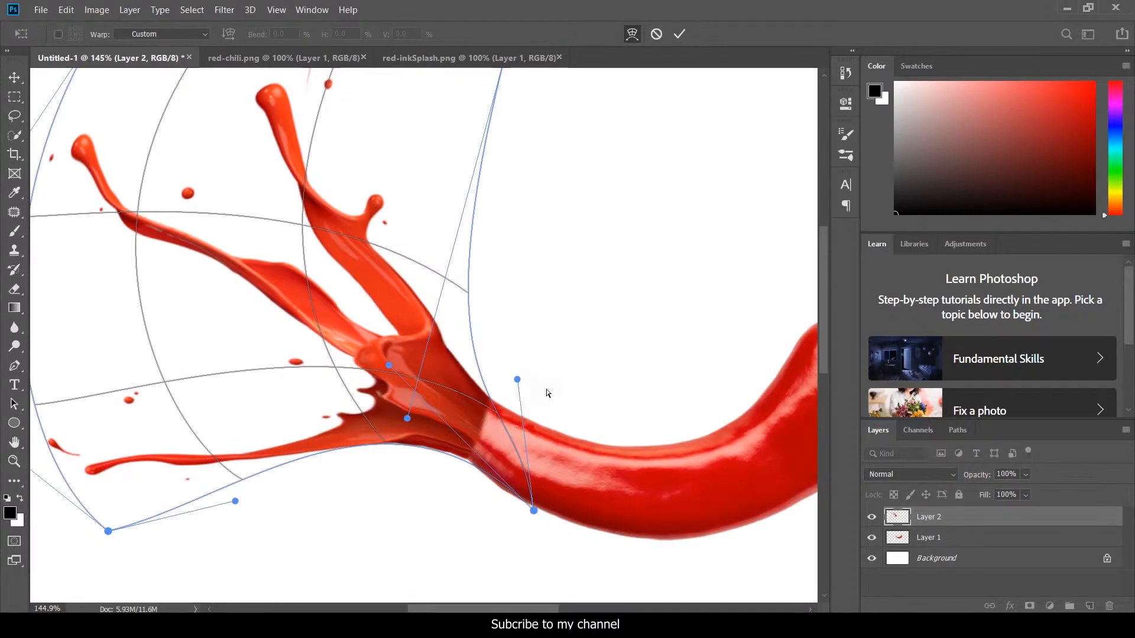
key(Return)
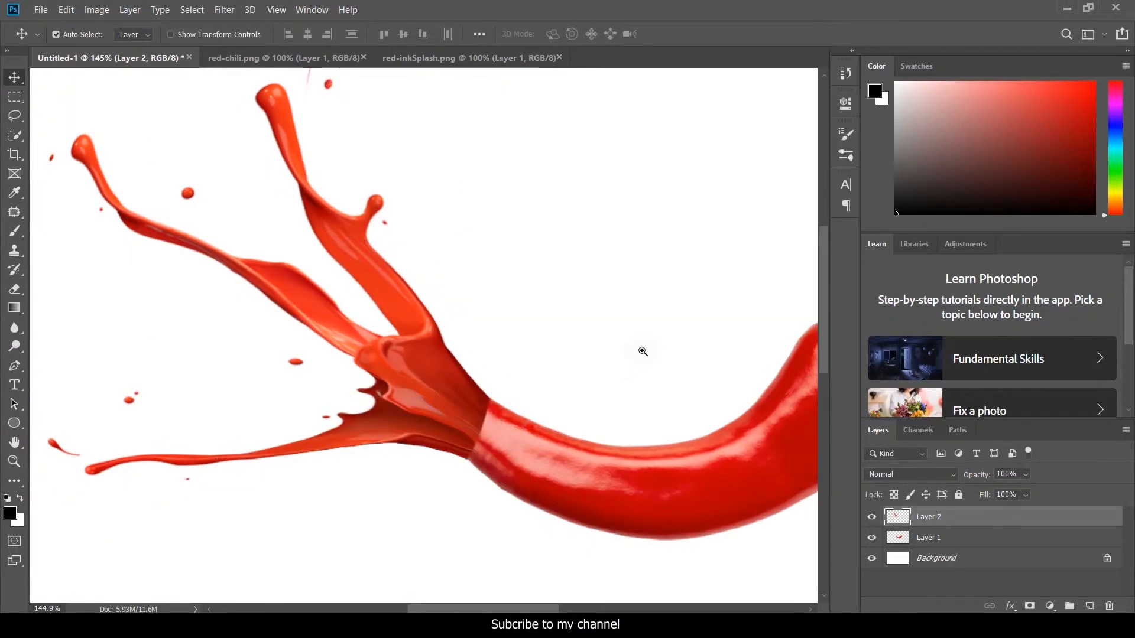
- Add a layer mask to the chili layer and reduce the splash layer's opacity to reveal the chili tip beneath it
drag(643, 351, 584, 352)
drag(444, 308, 499, 324)
drag(353, 294, 405, 329)
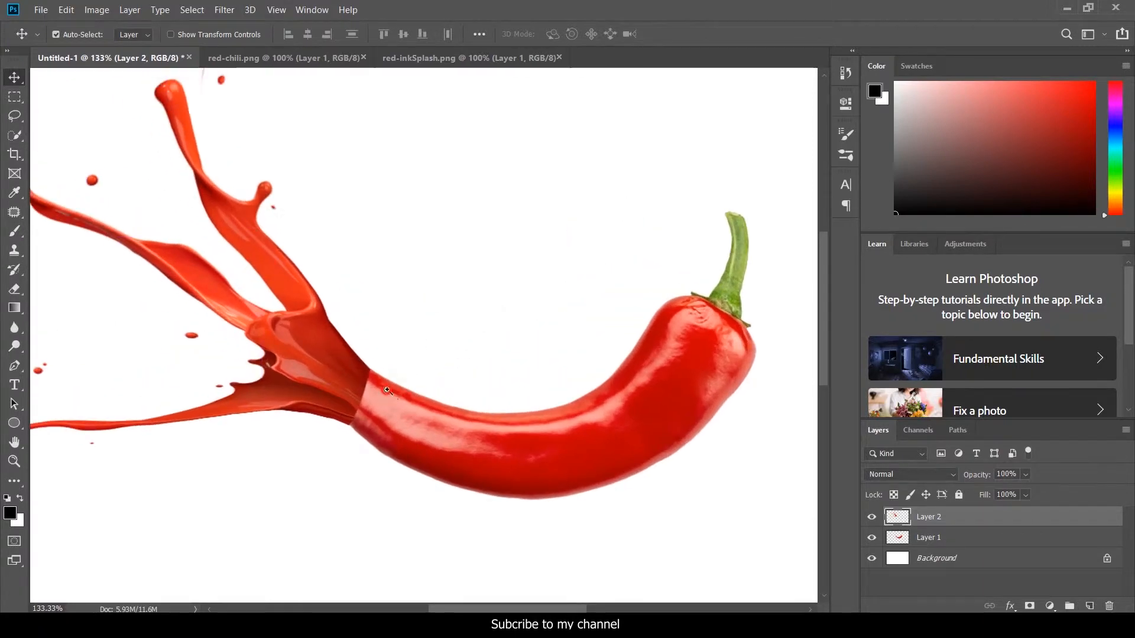
drag(387, 390, 456, 395)
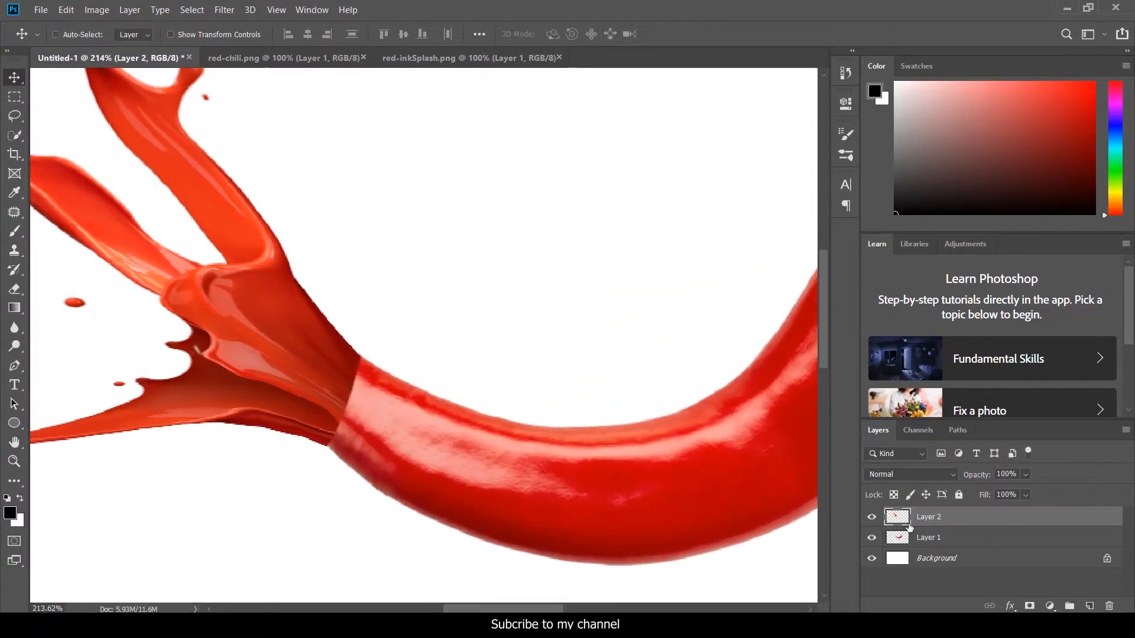
click(897, 539)
click(1029, 606)
click(929, 516)
drag(953, 480, 950, 480)
drag(414, 365, 614, 383)
- Paint black with a 35 px brush on the chili layer's mask to hide the chili tip underneath the splash
click(932, 539)
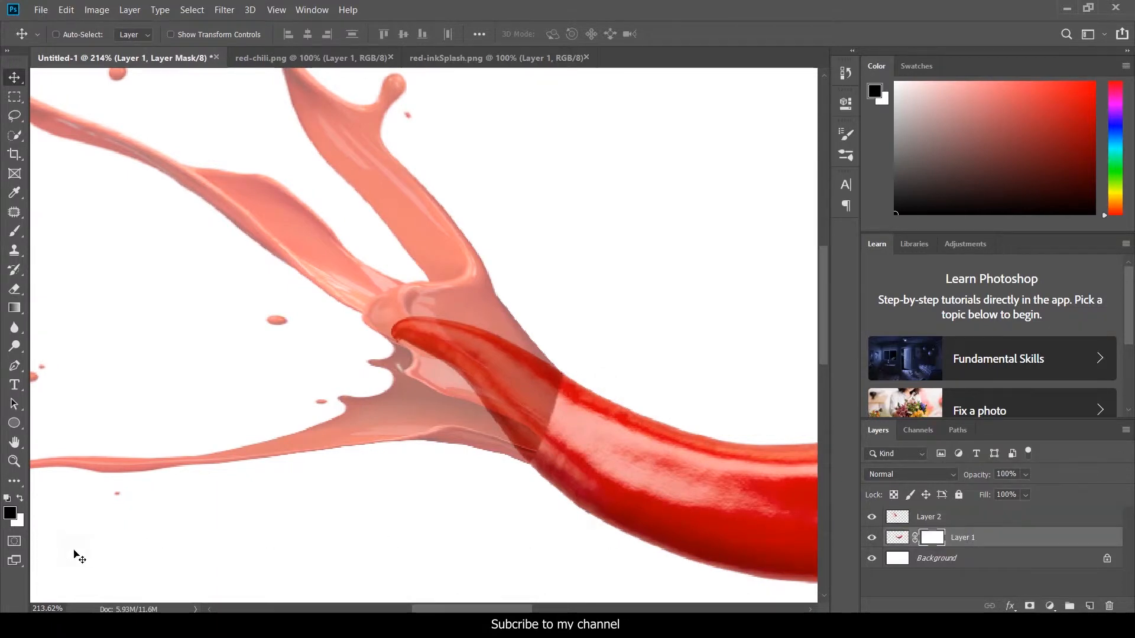
click(13, 234)
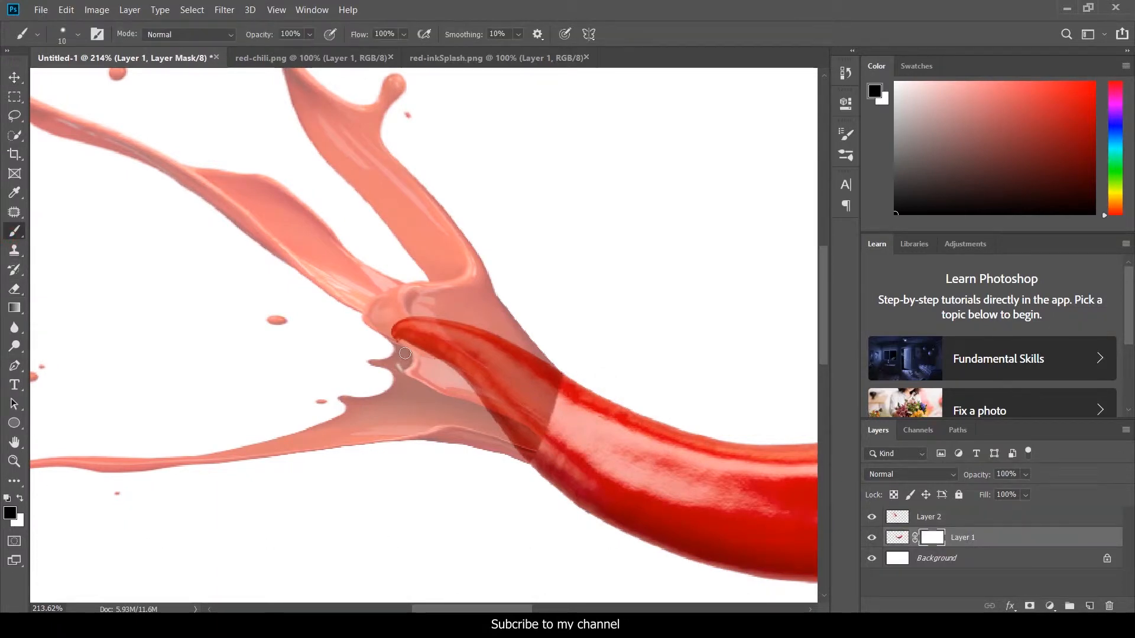
mouse_move(404, 353)
mouse_down()
mouse_move(391, 323)
mouse_move(438, 368)
mouse_move(431, 394)
mouse_move(449, 337)
mouse_move(474, 335)
mouse_move(468, 406)
mouse_up()
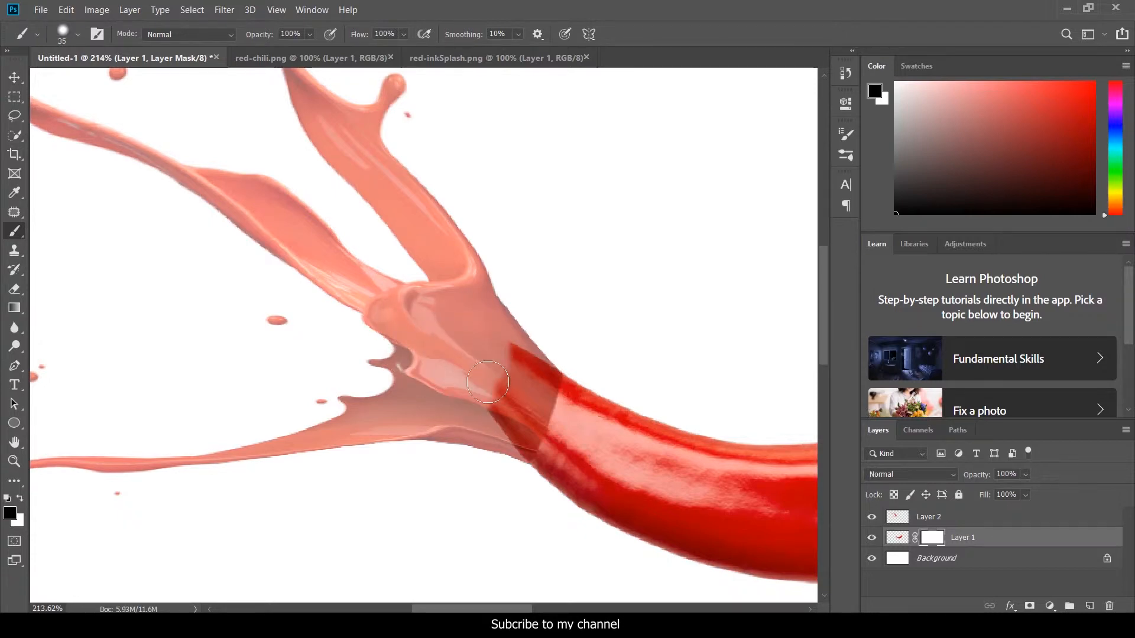
- Restore the splash layer's opacity to 100% and add a layer mask to it
click(933, 517)
mouse_move(992, 478)
mouse_down()
mouse_move(1006, 481)
mouse_move(993, 480)
mouse_up()
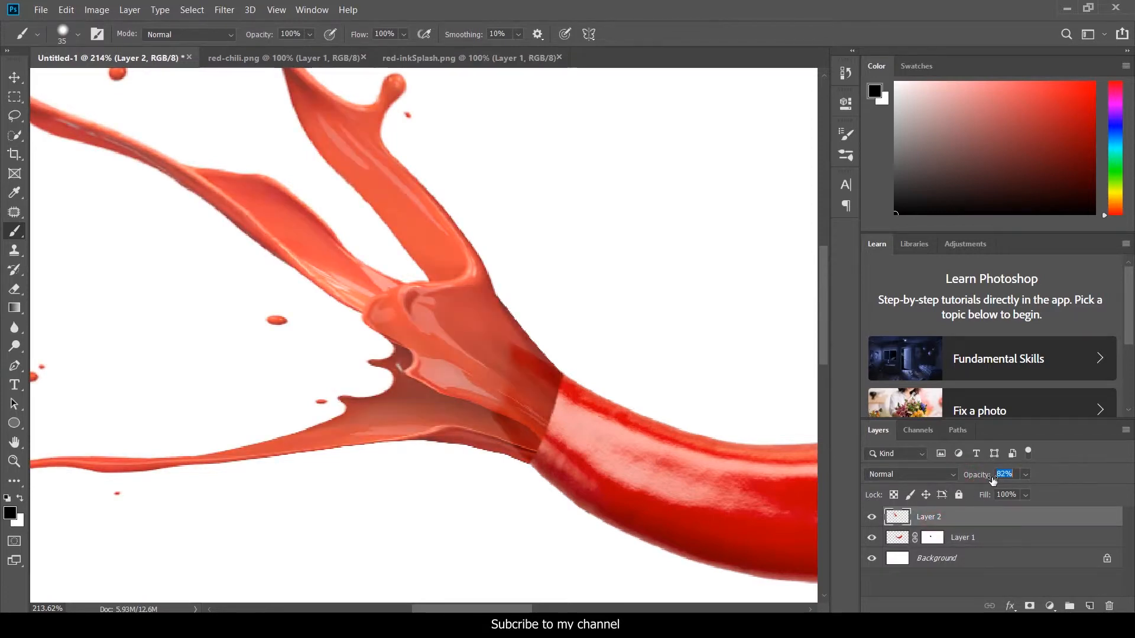
click(1030, 607)
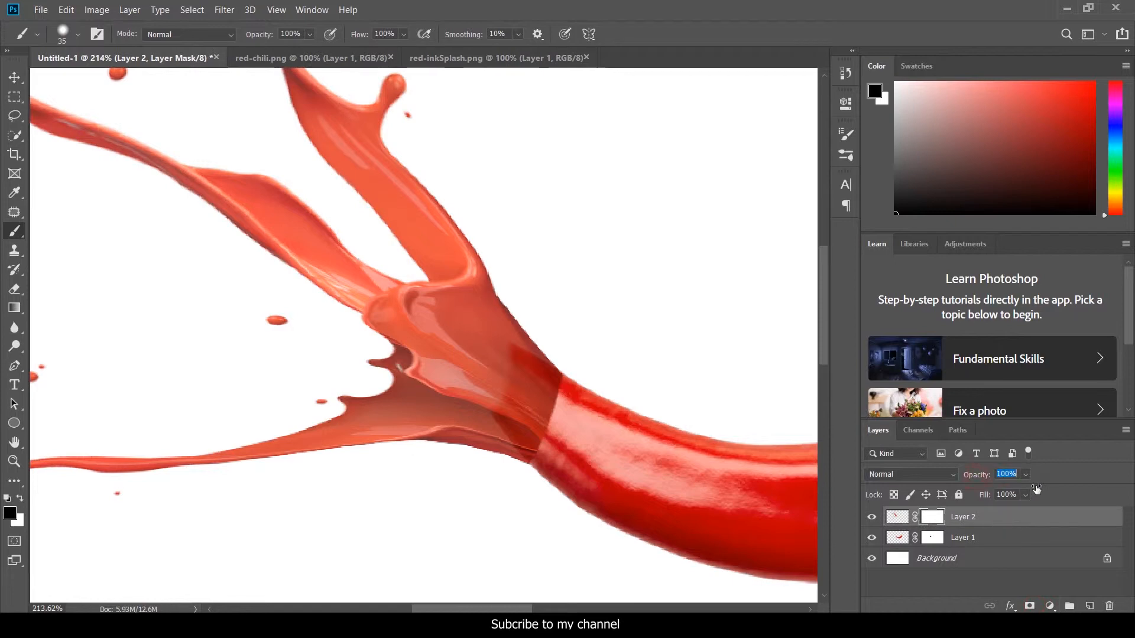
key(Return)
- Paint on the splash layer's mask with a soft 35 px black brush to blend its cut edge into the chili
scroll(581, 462, up, 3)
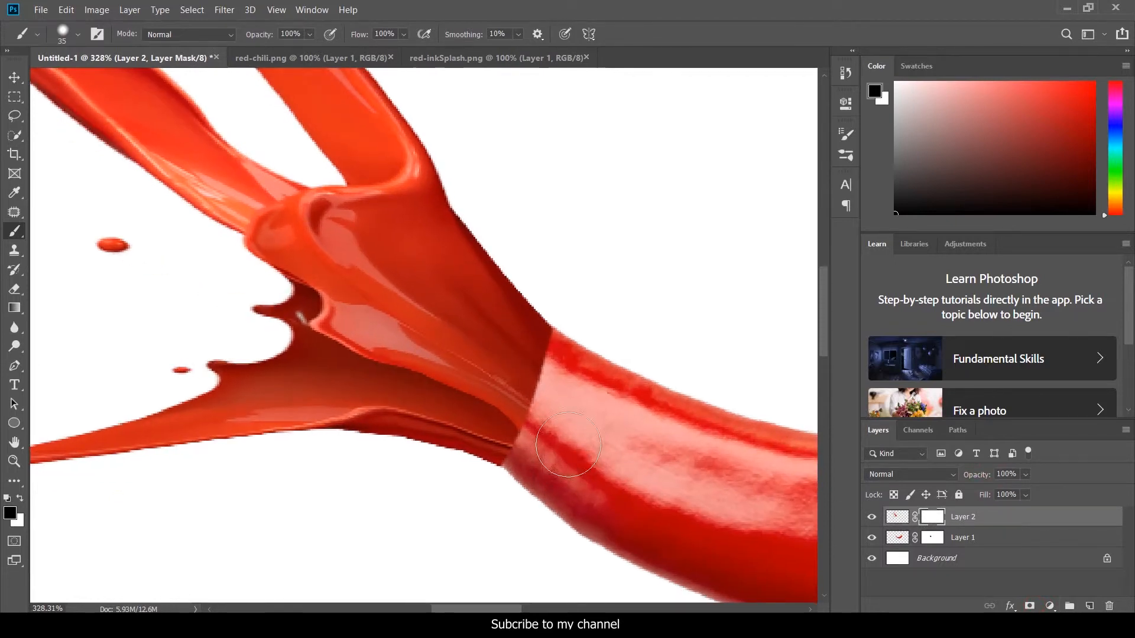
right_click(570, 430)
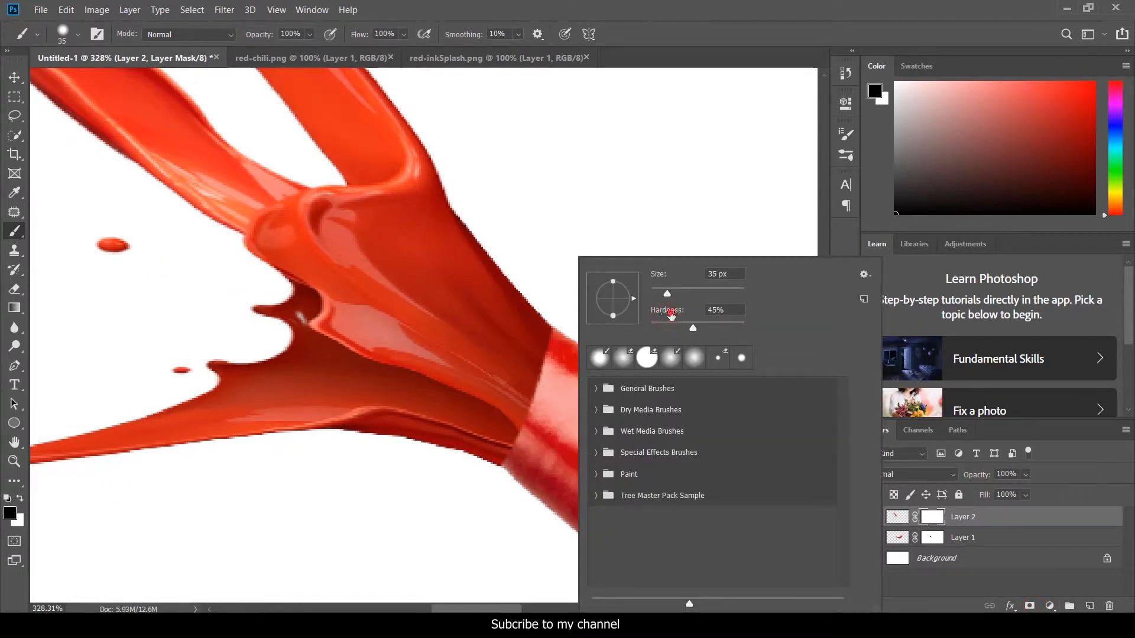
key(Return)
mouse_move(549, 418)
mouse_down()
mouse_move(569, 403)
mouse_move(530, 396)
mouse_move(549, 417)
mouse_move(594, 369)
mouse_move(589, 344)
mouse_move(597, 350)
mouse_move(559, 370)
mouse_move(581, 373)
mouse_move(573, 343)
mouse_move(564, 354)
mouse_move(537, 456)
mouse_move(523, 427)
mouse_up()
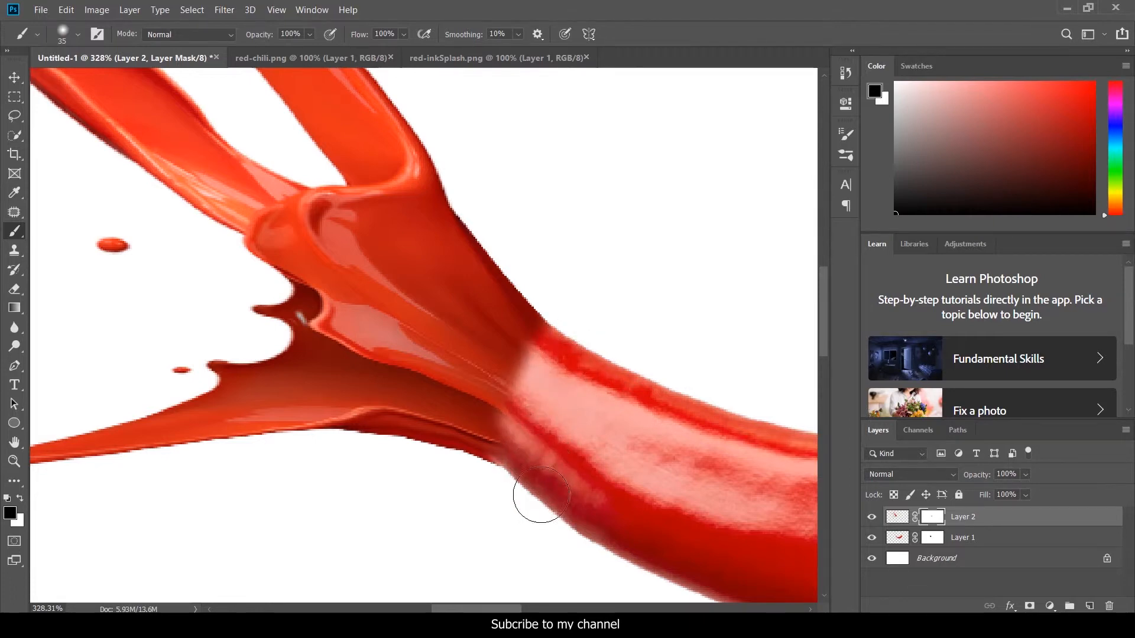
drag(482, 497, 474, 497)
mouse_move(540, 439)
mouse_down()
mouse_move(511, 452)
mouse_move(552, 413)
mouse_move(551, 384)
mouse_move(552, 405)
mouse_move(484, 463)
mouse_up()
mouse_move(398, 462)
mouse_down()
mouse_move(478, 494)
mouse_move(405, 467)
mouse_move(467, 488)
mouse_move(410, 466)
mouse_move(503, 481)
mouse_move(345, 475)
mouse_move(417, 475)
mouse_move(349, 464)
mouse_move(400, 460)
mouse_move(221, 478)
mouse_move(422, 480)
mouse_move(381, 463)
mouse_move(427, 468)
mouse_move(397, 463)
mouse_up()
mouse_move(597, 420)
mouse_down()
mouse_move(538, 407)
mouse_move(576, 445)
mouse_up()
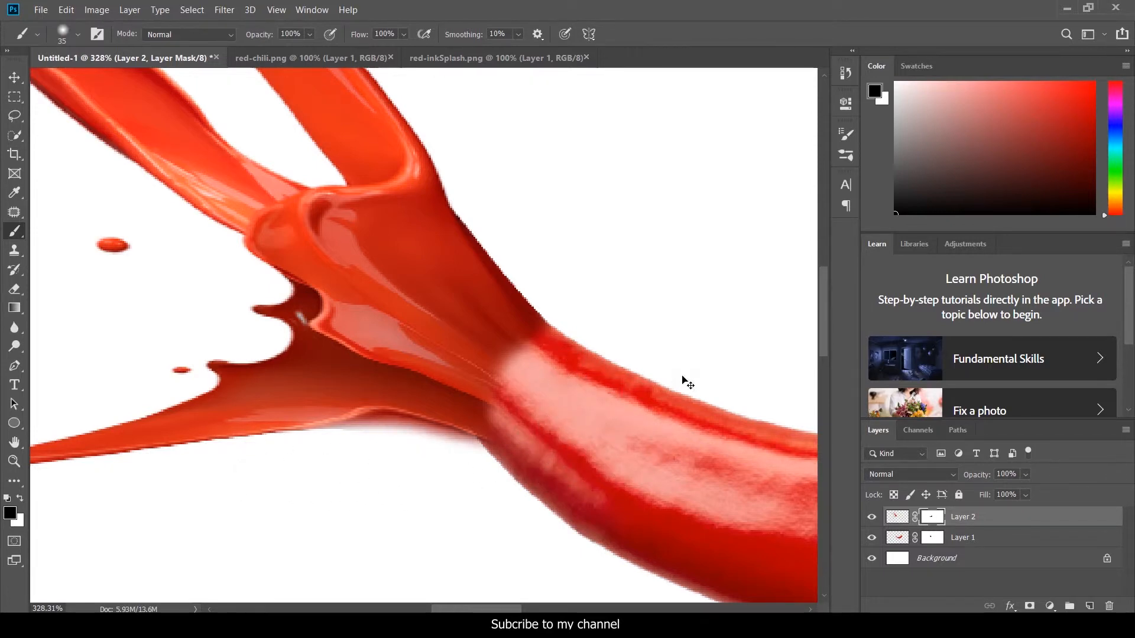
scroll(680, 383, down, 6)
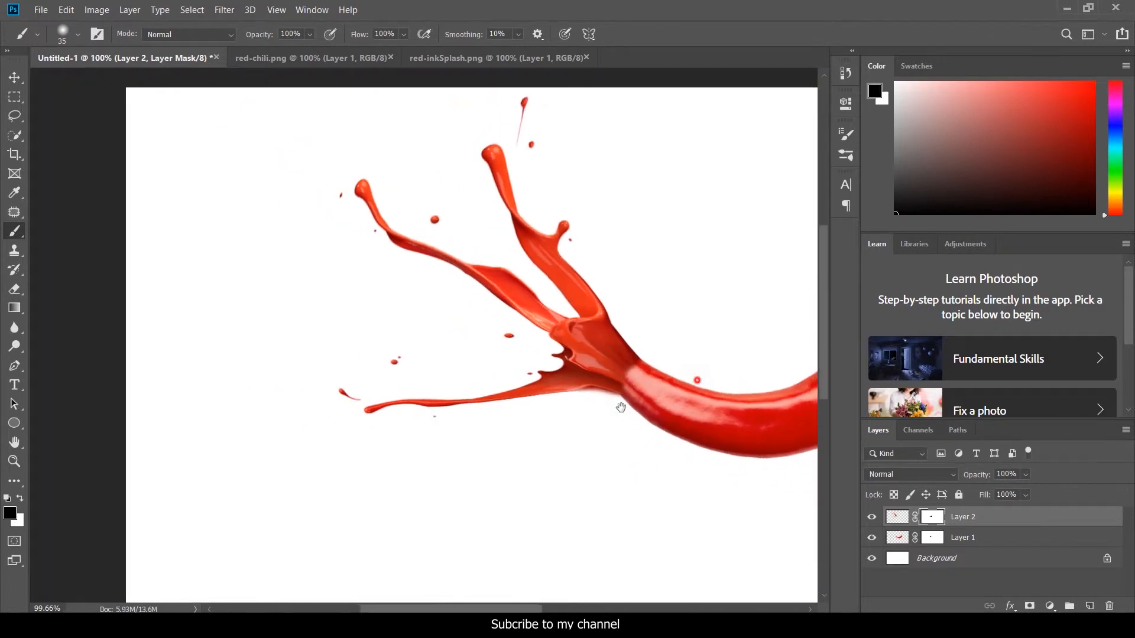
drag(621, 408, 415, 465)
scroll(555, 418, down, 1)
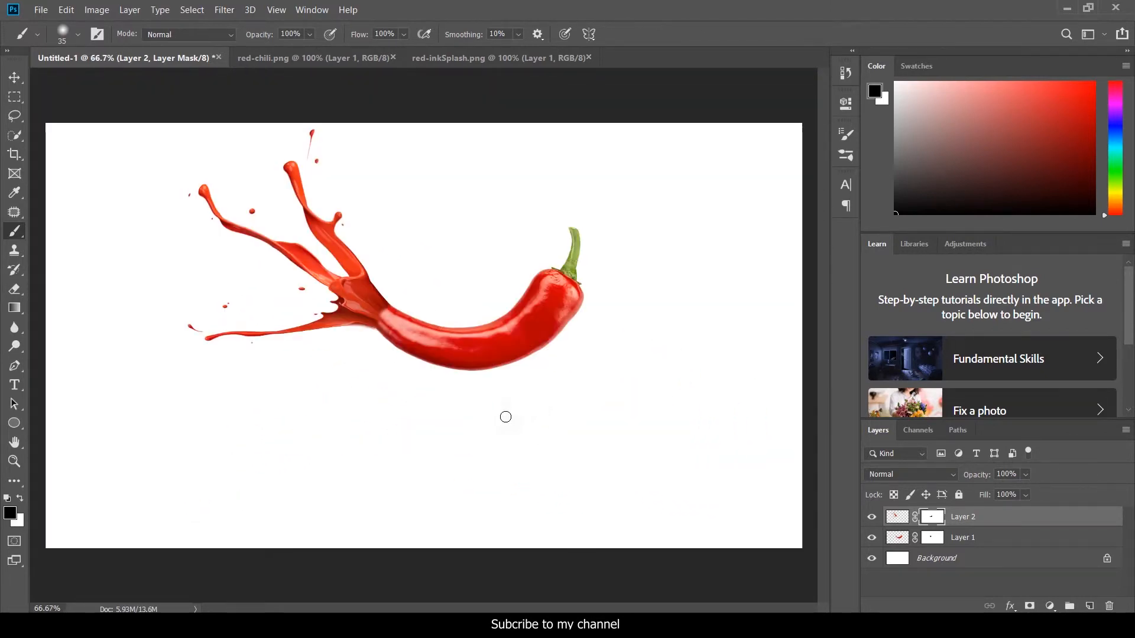
- Use the Clone Stamp with a 30 px brush on the splash layer to smooth the seam where it meets the chili
scroll(417, 316, up, 5)
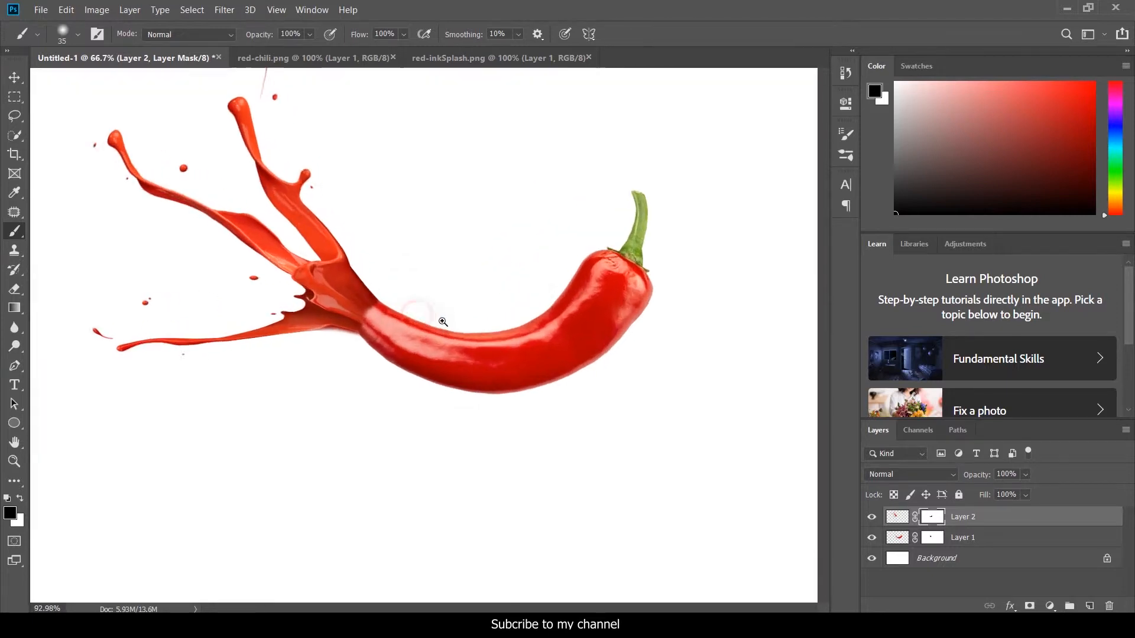
drag(401, 285, 497, 406)
click(901, 538)
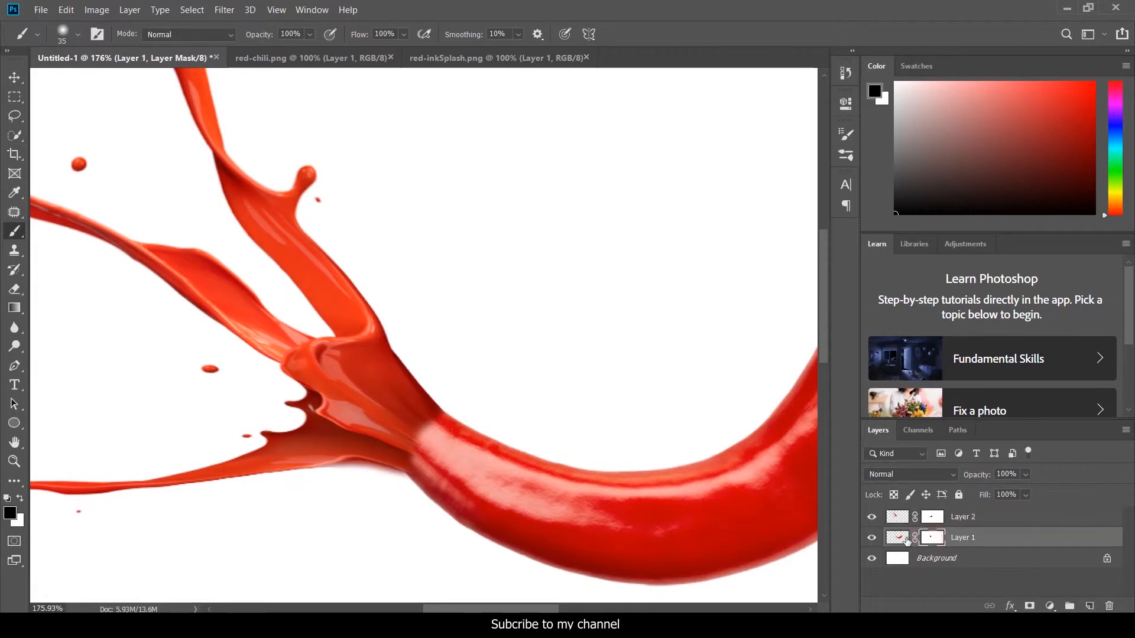
scroll(443, 415, up, 3)
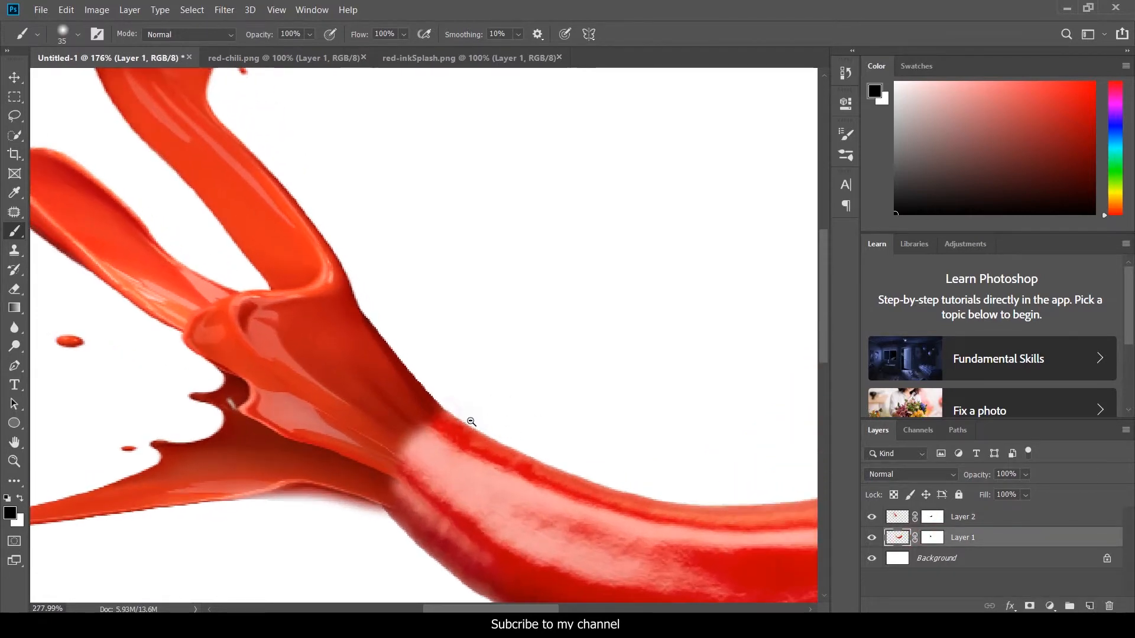
click(14, 250)
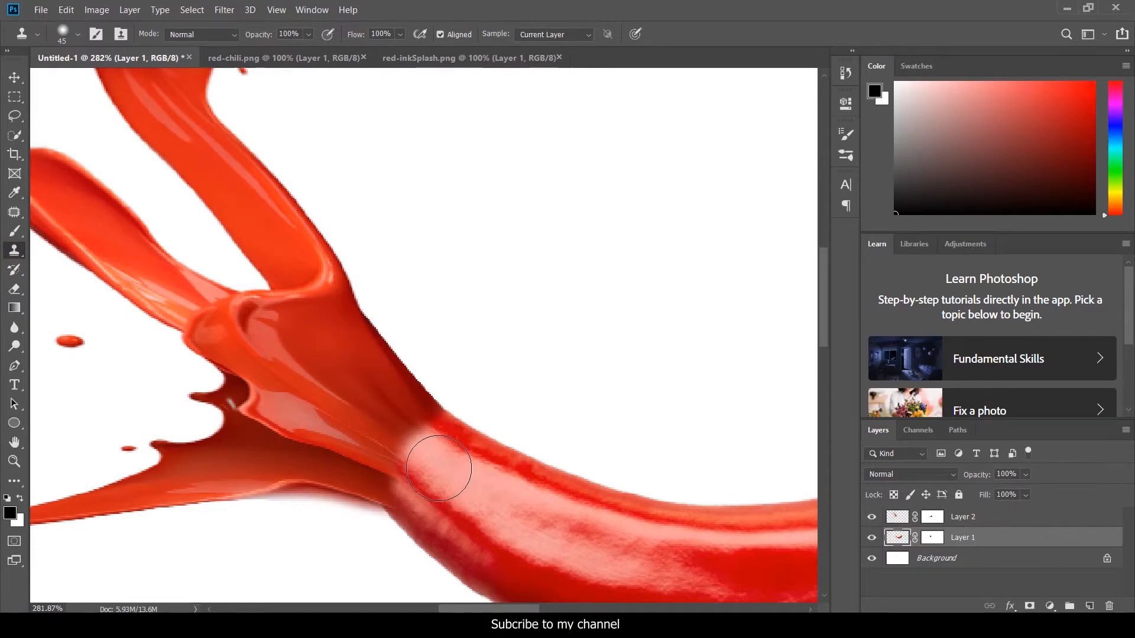
key(bracketleft)
key(bracketleft)
click(899, 519)
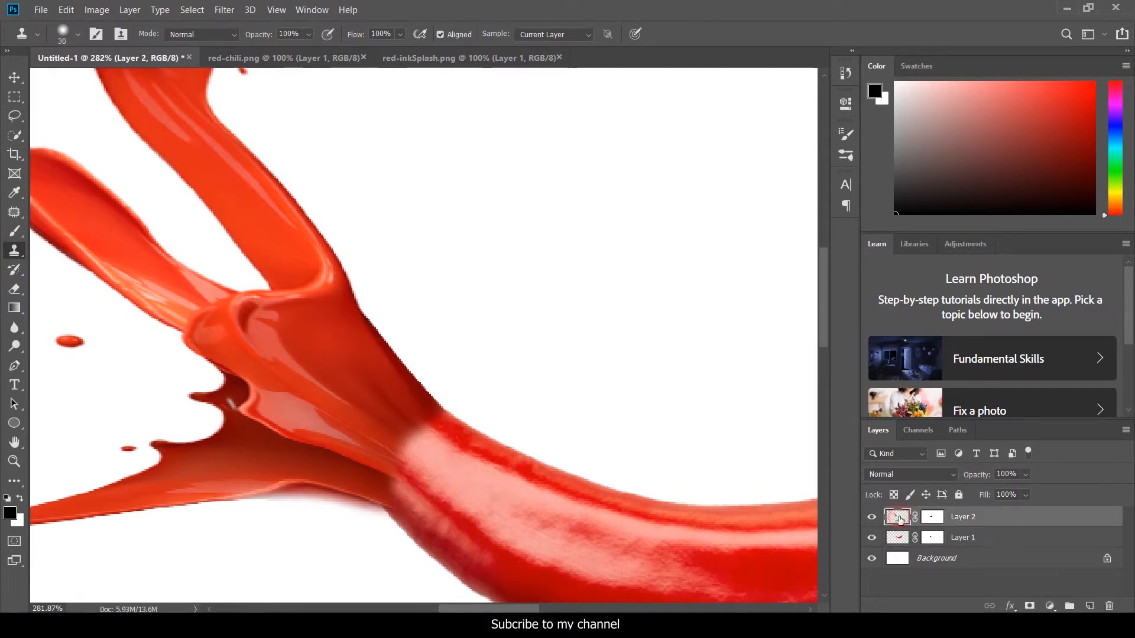
mouse_move(401, 450)
mouse_down()
mouse_move(405, 437)
mouse_move(431, 451)
mouse_move(423, 435)
mouse_move(441, 442)
mouse_move(425, 436)
mouse_move(481, 490)
mouse_up()
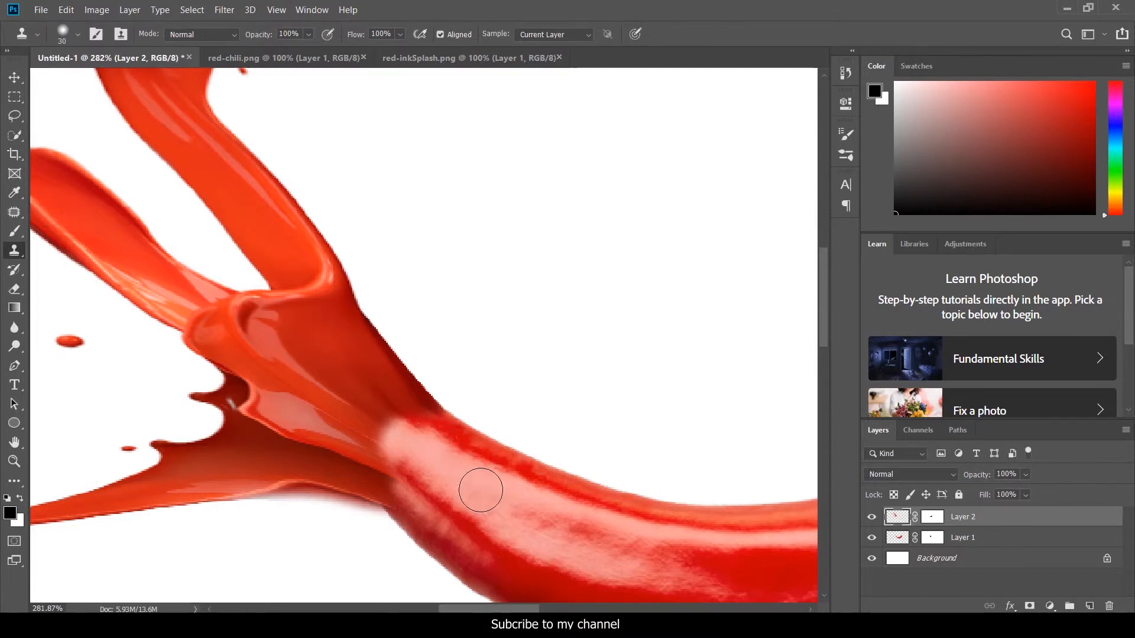
mouse_move(549, 489)
mouse_down()
mouse_move(519, 486)
mouse_move(538, 516)
mouse_move(566, 515)
mouse_move(518, 507)
mouse_up()
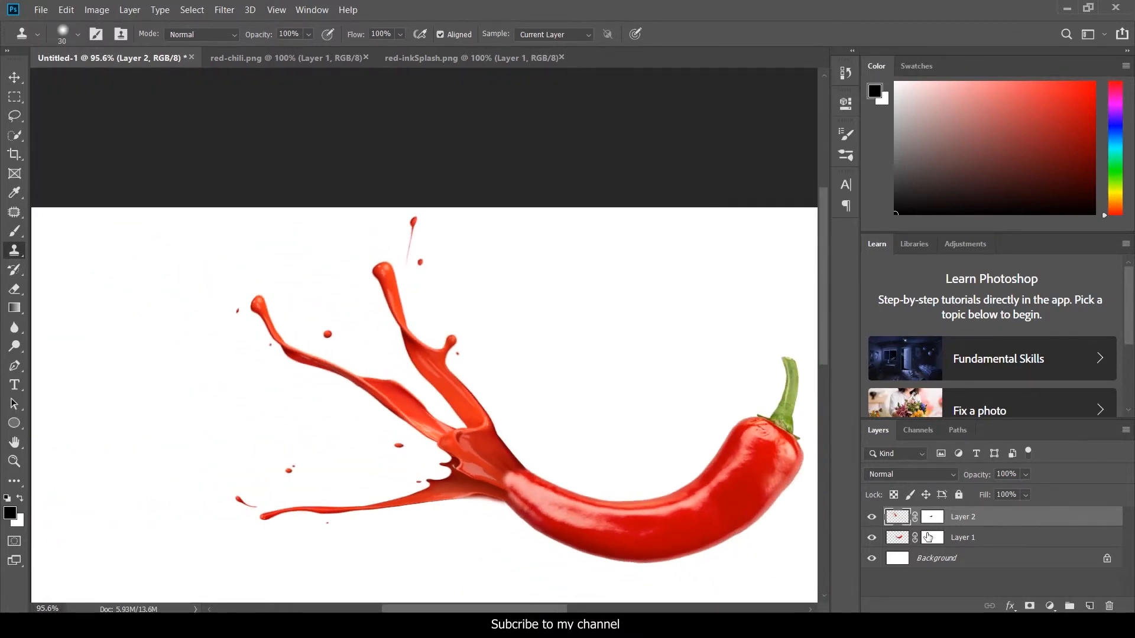
- Group the splash and chili layers together, and duplicate the group
click(928, 537)
click(932, 517)
drag(658, 489, 626, 485)
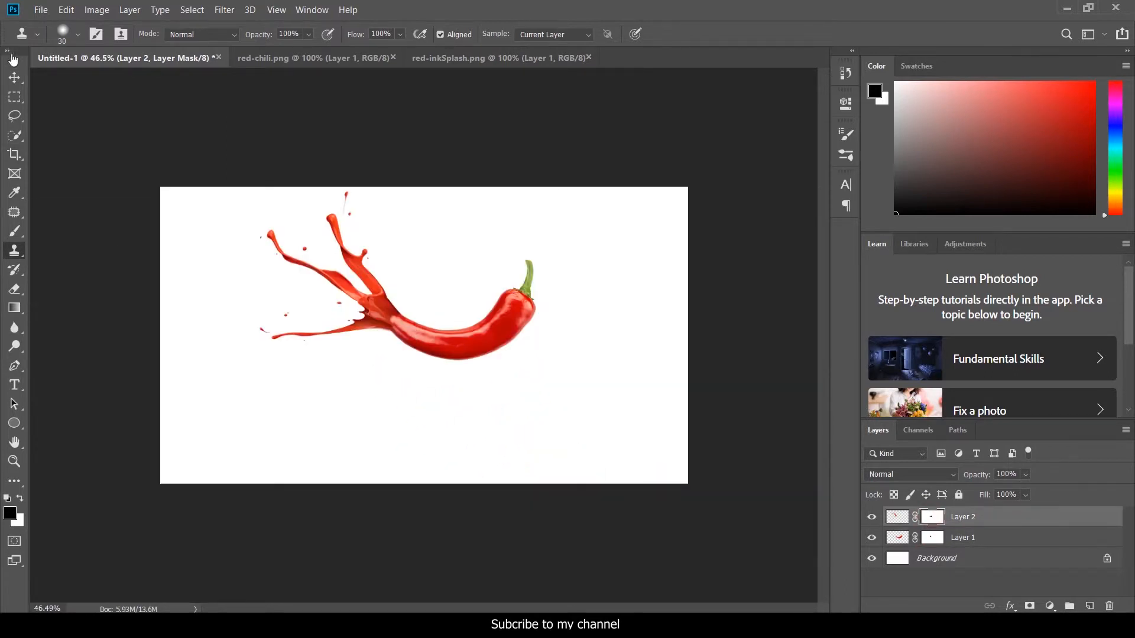
click(15, 77)
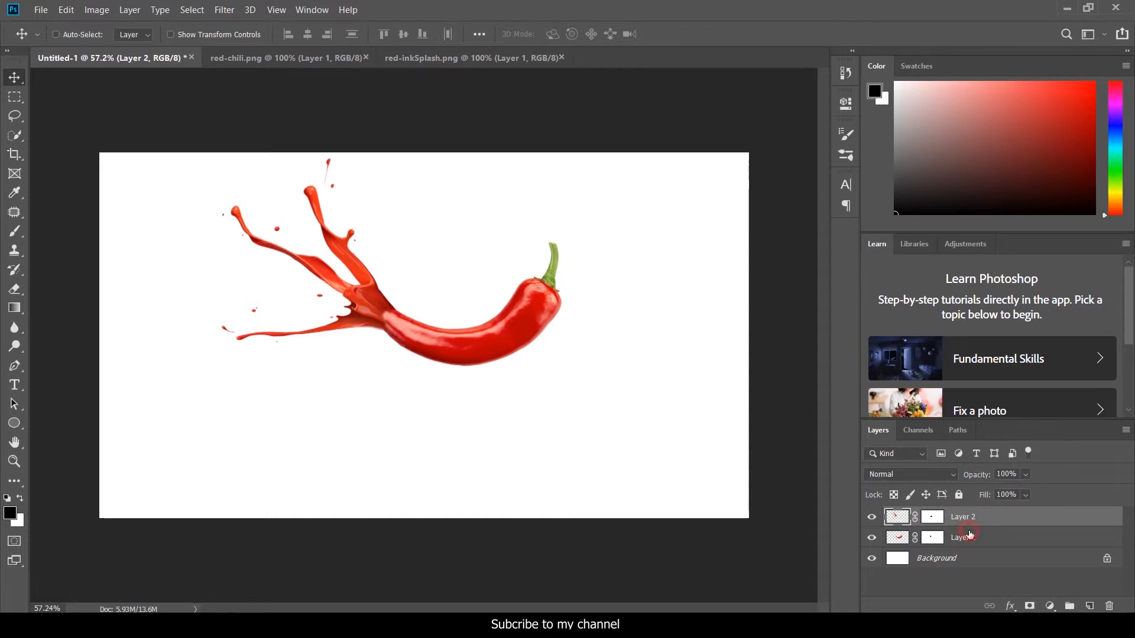
shift+click(974, 539)
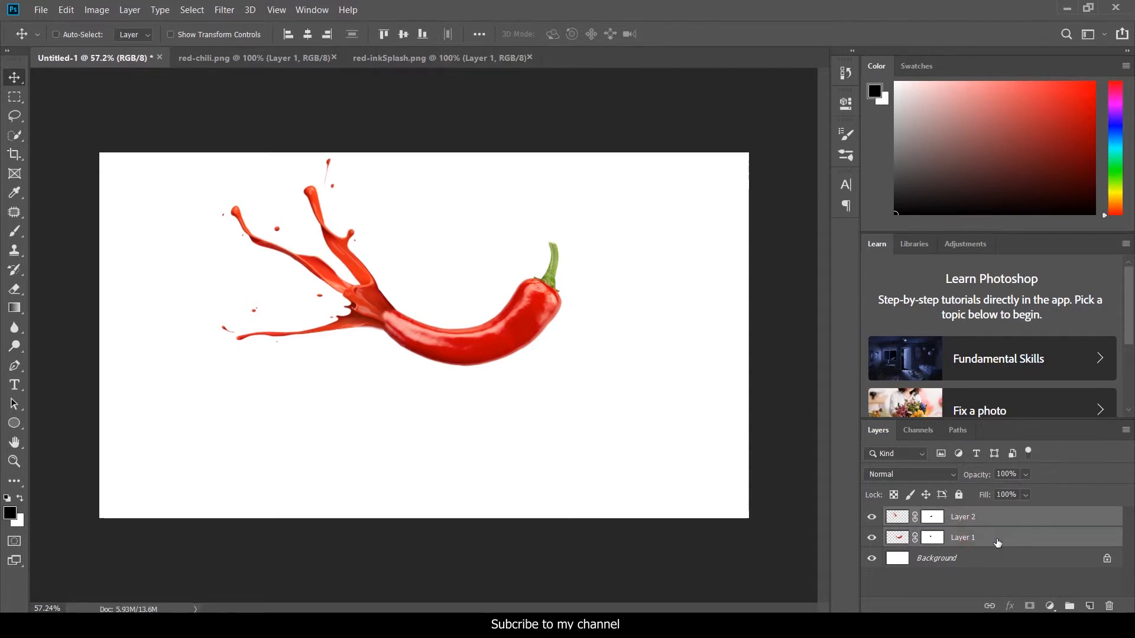
click(1071, 608)
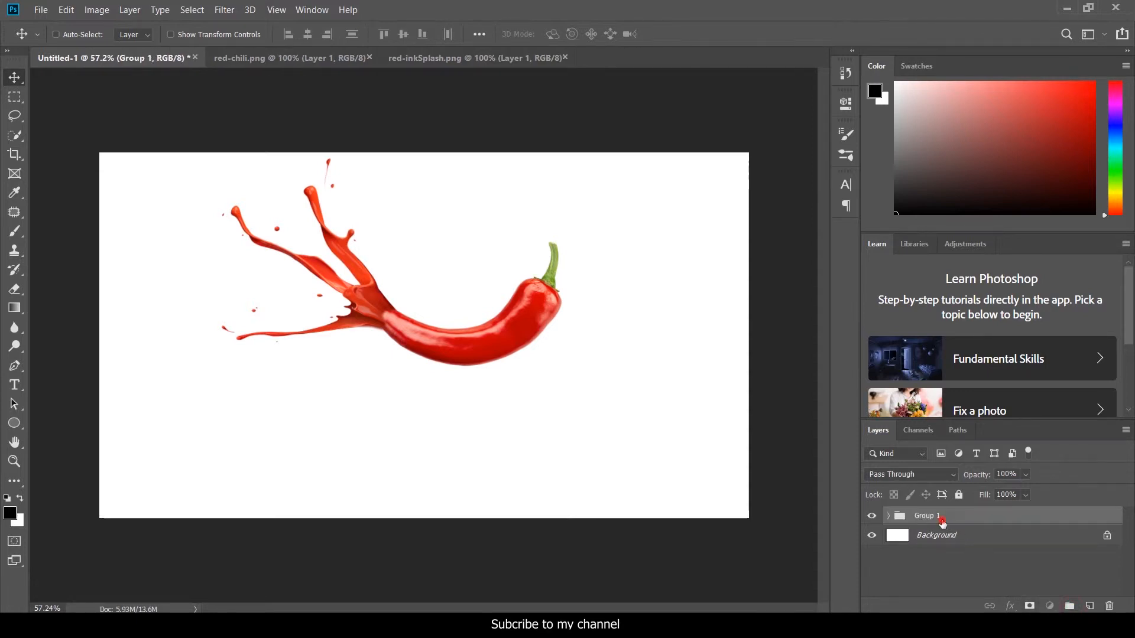
key(ctrl+j)
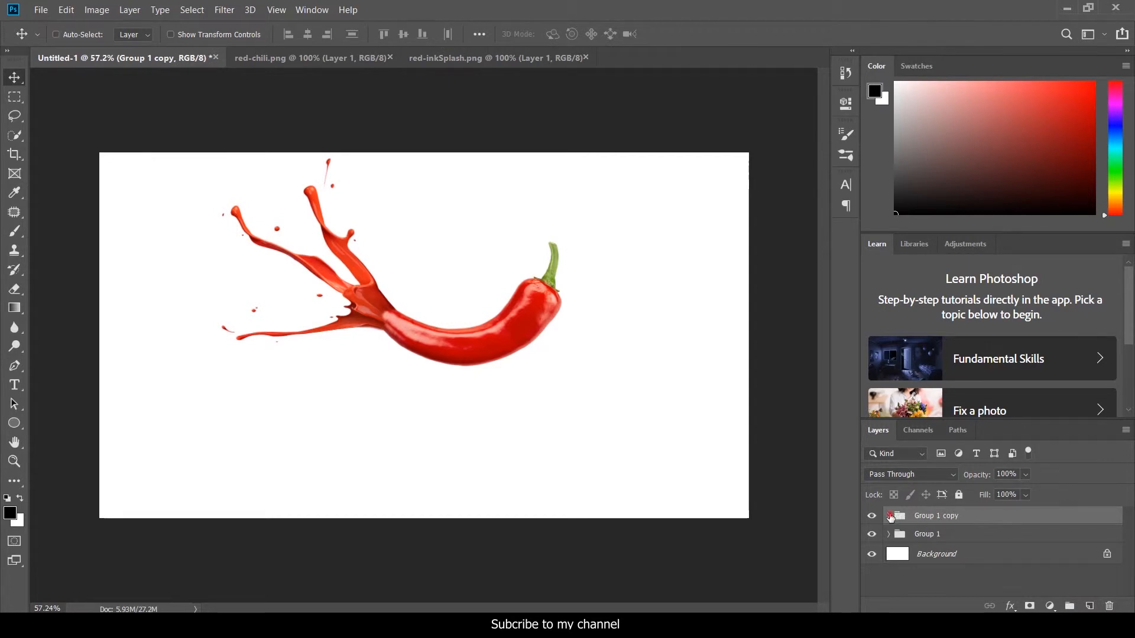
- Merge the splash and chili layers inside the duplicated group into a single layer
click(890, 516)
shift+click(979, 557)
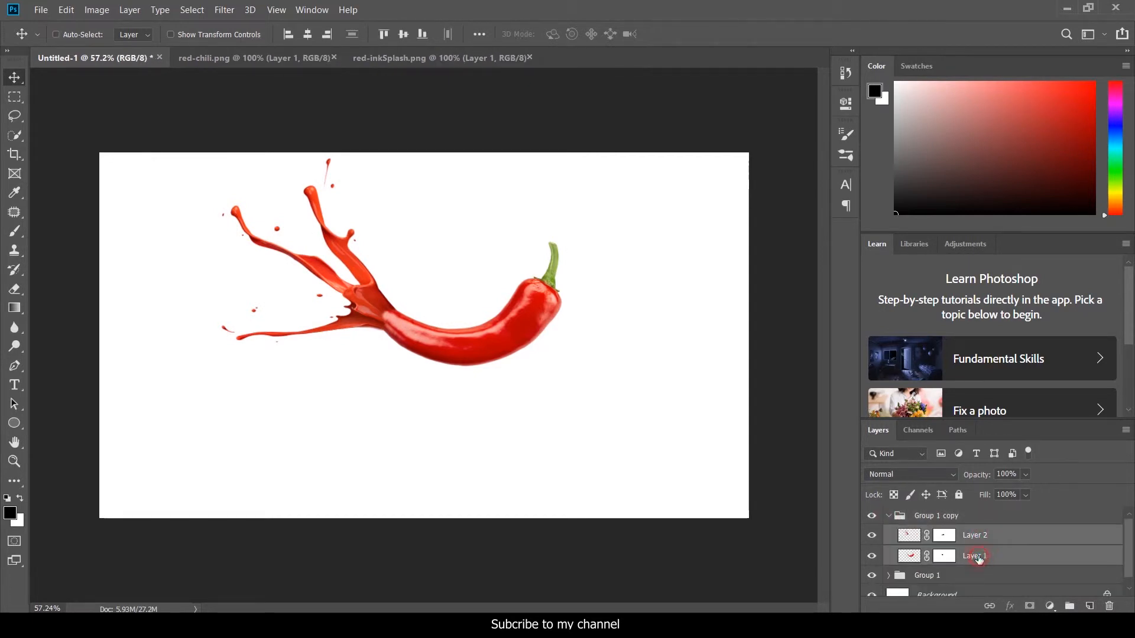
right_click(1031, 537)
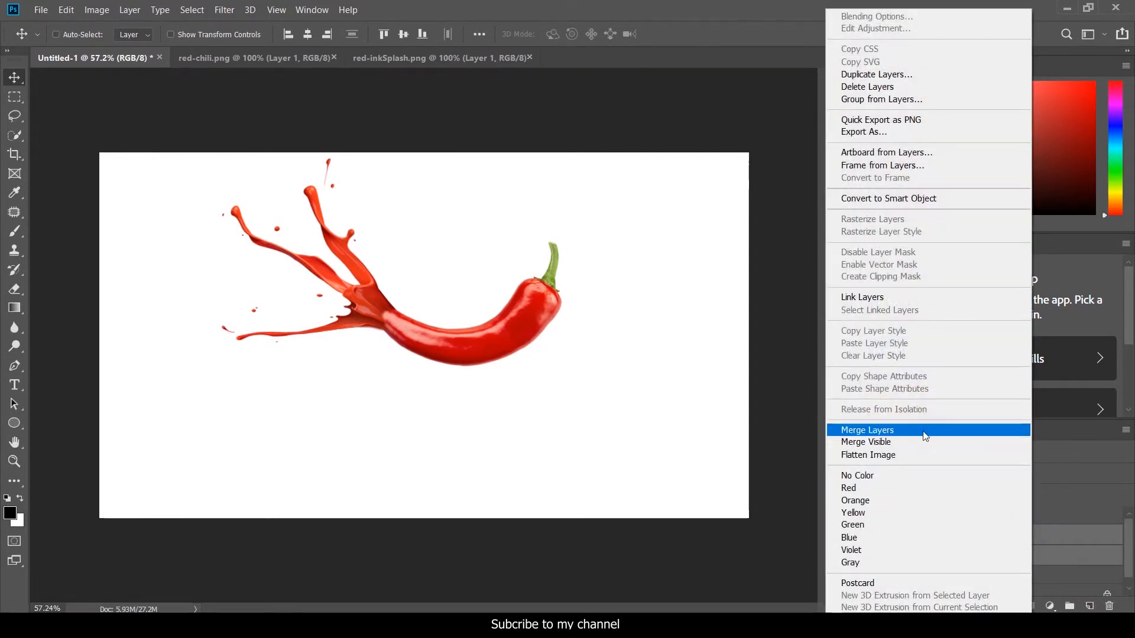
click(925, 431)
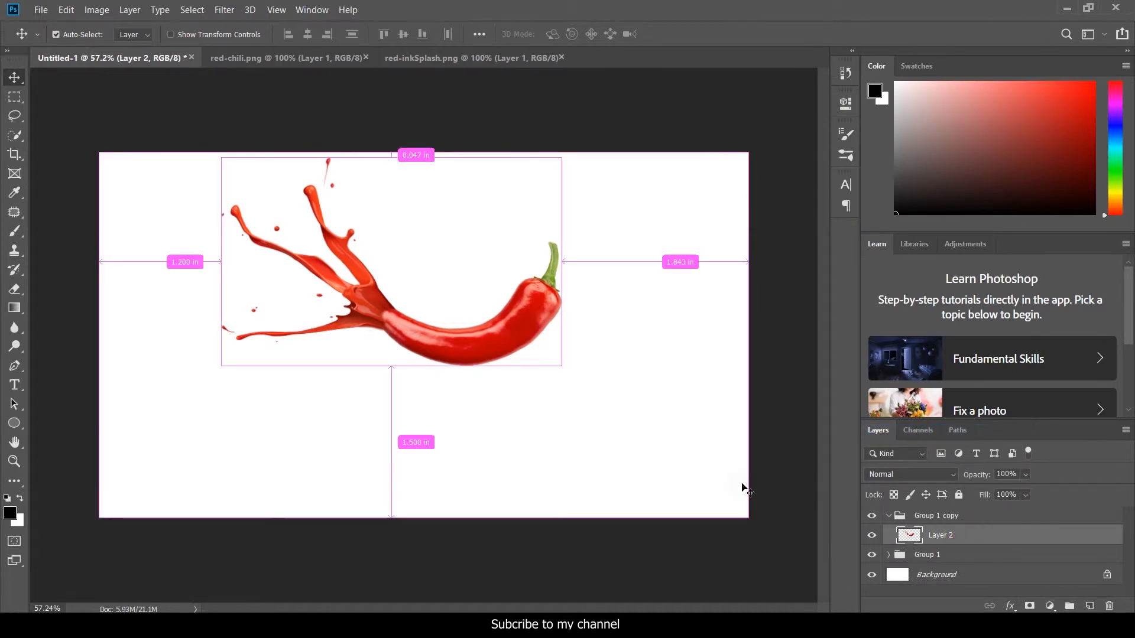
- Flip the merged chili copy vertically and place it directly beneath the original so the two curves touch like a reflection
key(ctrl+t)
right_click(397, 243)
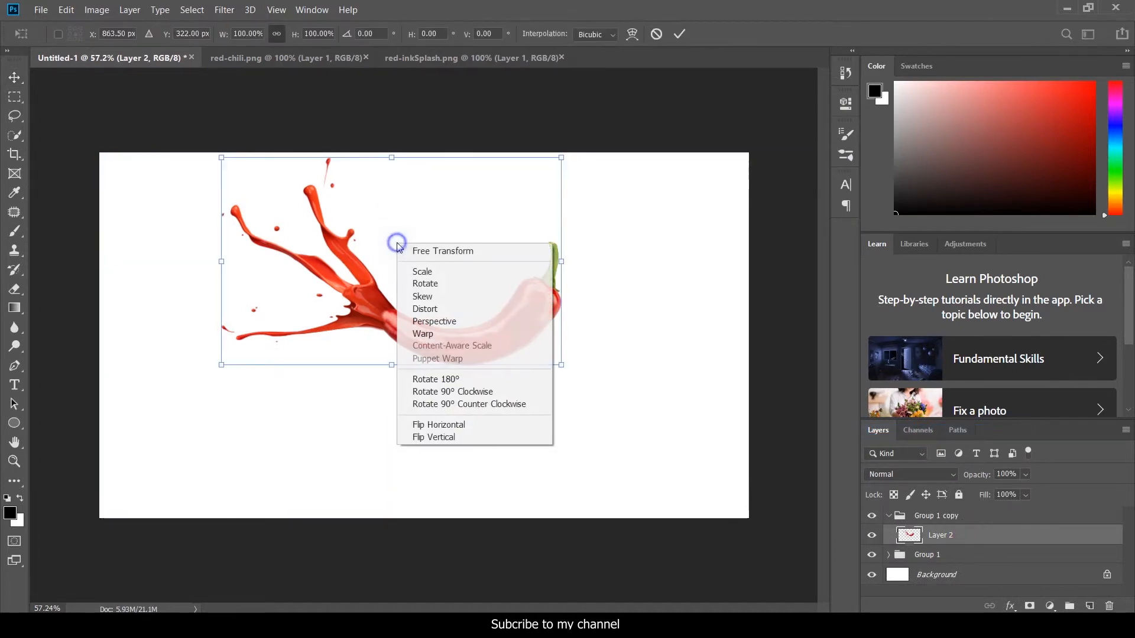
click(463, 438)
drag(440, 185, 441, 392)
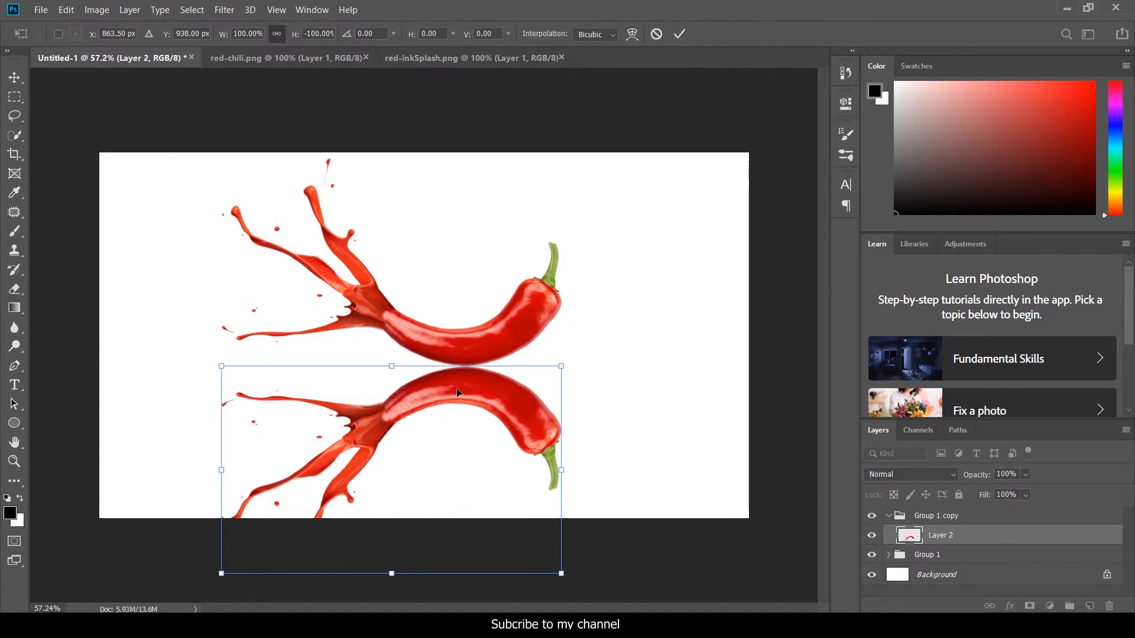
key(Return)
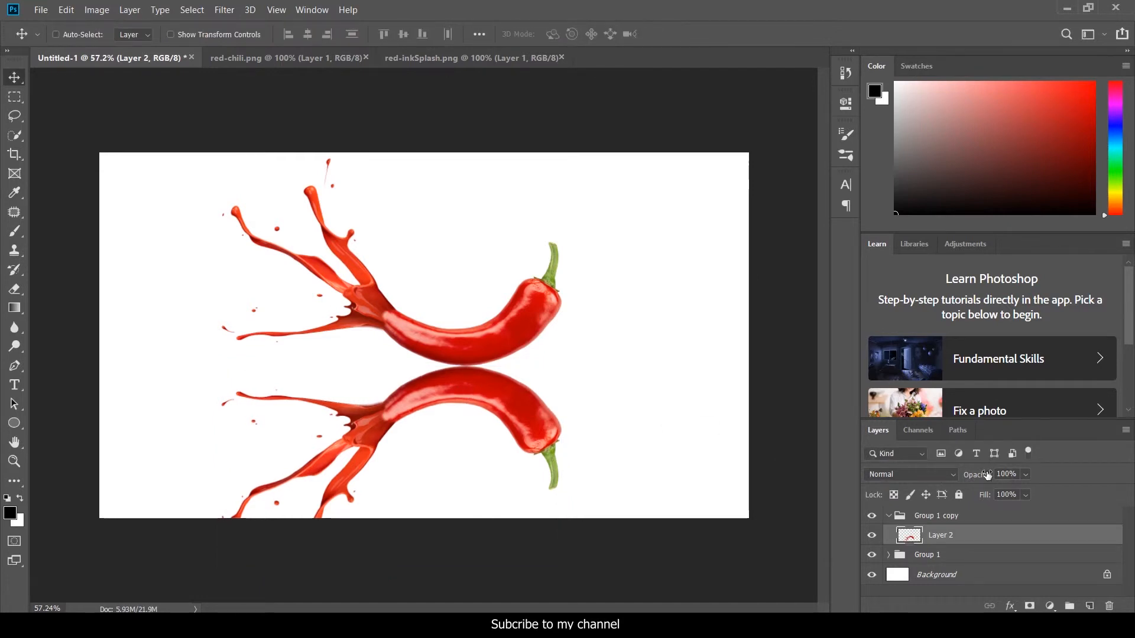
- Set the reflection layer's opacity to 25% and fade out its lower part with a soft 400 px eraser
text(20)
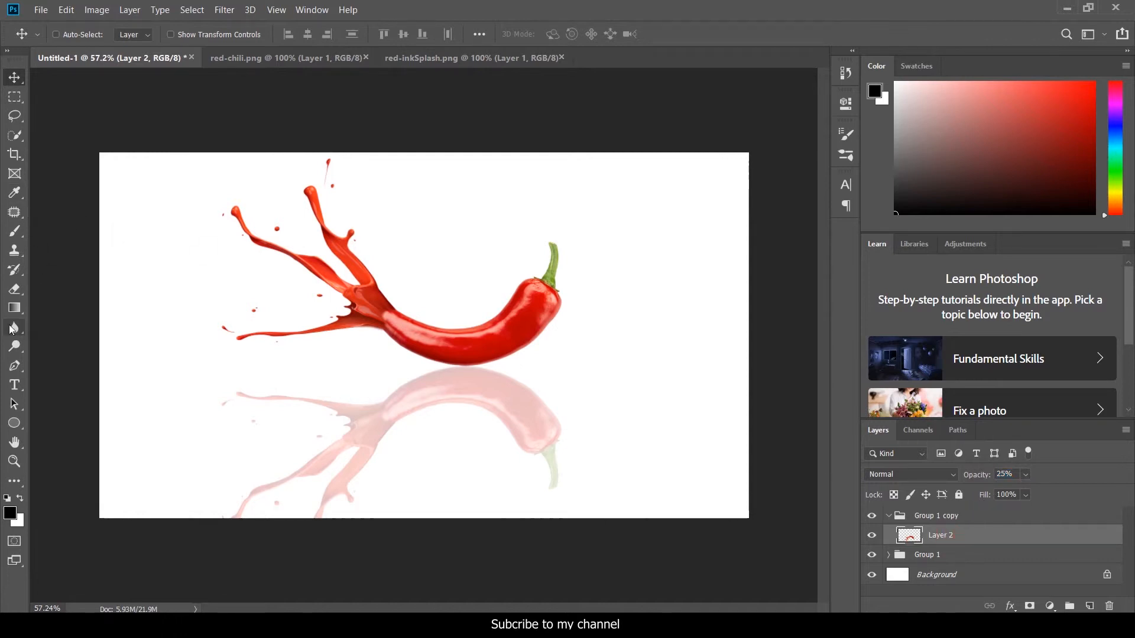
click(15, 289)
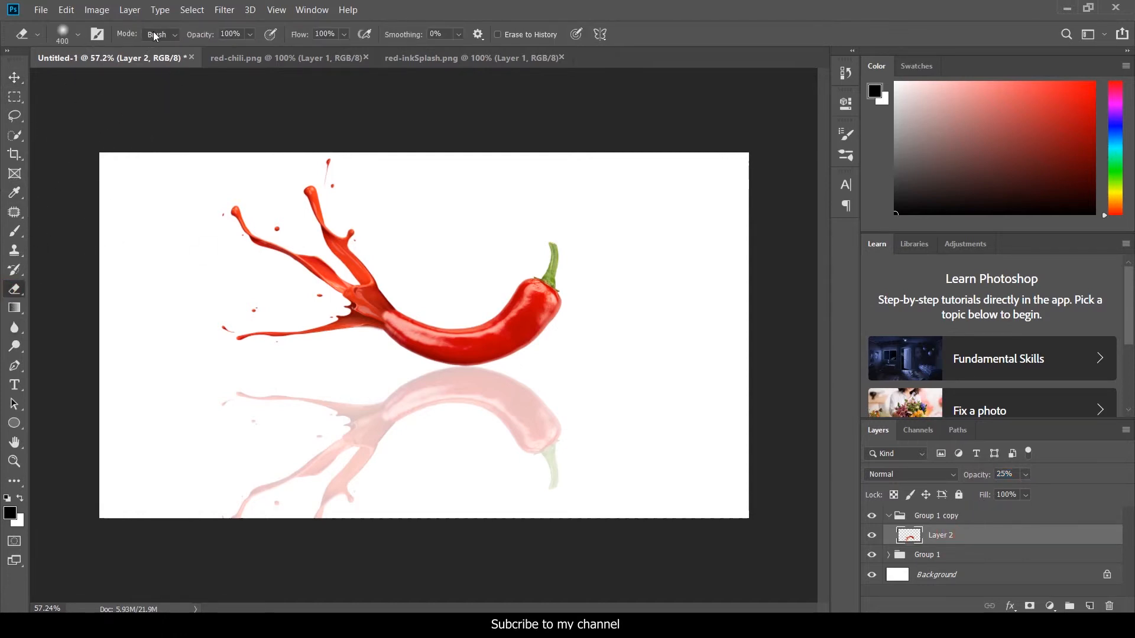
click(77, 36)
drag(86, 117, 76, 119)
key(Return)
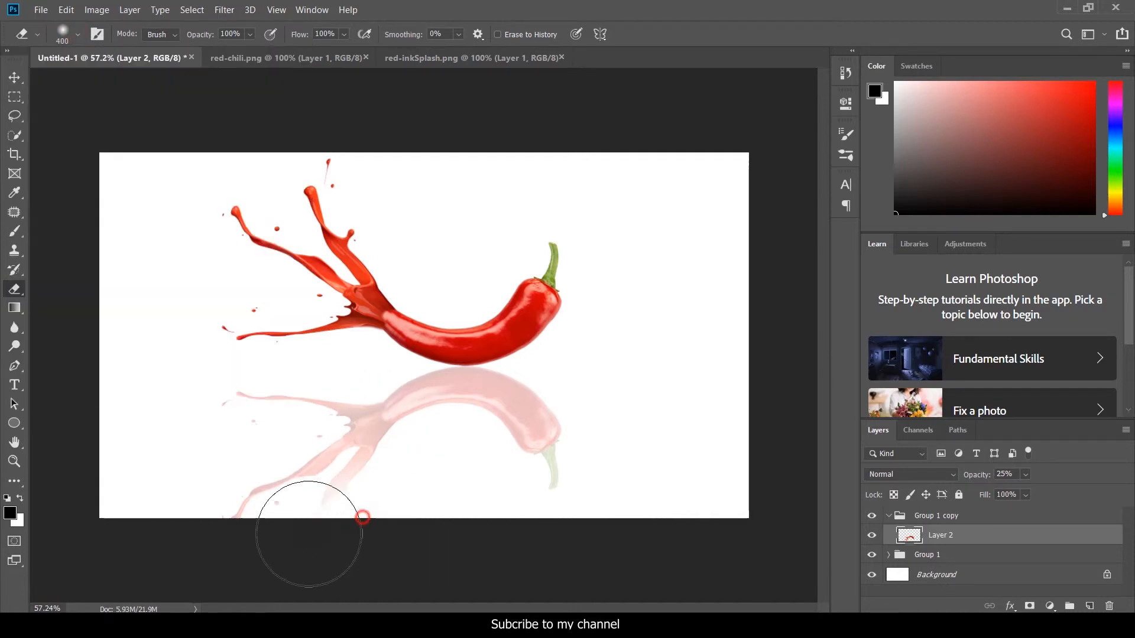
mouse_move(176, 523)
mouse_down()
mouse_move(229, 530)
mouse_move(258, 496)
mouse_move(169, 459)
mouse_move(205, 455)
mouse_move(181, 451)
mouse_move(160, 465)
mouse_move(244, 481)
mouse_move(169, 449)
mouse_move(213, 449)
mouse_move(220, 464)
mouse_move(262, 464)
mouse_move(298, 485)
mouse_move(404, 487)
mouse_move(370, 482)
mouse_move(328, 502)
mouse_move(429, 504)
mouse_move(501, 525)
mouse_move(448, 511)
mouse_move(469, 497)
mouse_move(428, 496)
mouse_move(450, 468)
mouse_move(403, 473)
mouse_move(472, 452)
mouse_move(417, 491)
mouse_move(470, 519)
mouse_move(646, 505)
mouse_move(479, 486)
mouse_move(354, 524)
mouse_move(385, 502)
mouse_up()
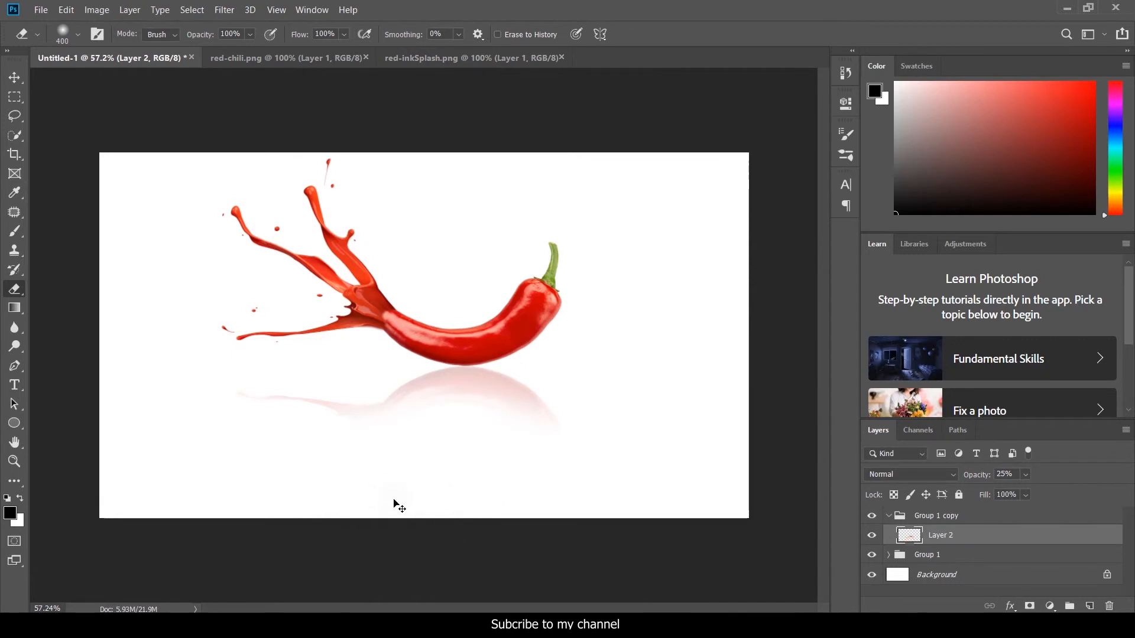
- Undo the last erasing and erase the reflection's lower part again, keeping a faint trace of the splash droplets
key(ctrl+z)
click(428, 500)
mouse_move(286, 535)
mouse_down()
mouse_move(251, 529)
mouse_move(351, 506)
mouse_move(376, 491)
mouse_move(362, 479)
mouse_move(490, 479)
mouse_move(465, 493)
mouse_move(551, 519)
mouse_move(625, 464)
mouse_move(601, 446)
mouse_move(631, 450)
mouse_move(633, 434)
mouse_move(645, 438)
mouse_move(564, 508)
mouse_move(547, 489)
mouse_move(396, 489)
mouse_move(394, 514)
mouse_move(379, 480)
mouse_move(263, 518)
mouse_move(267, 484)
mouse_move(319, 511)
mouse_move(377, 506)
mouse_move(462, 484)
mouse_move(470, 466)
mouse_move(439, 462)
mouse_move(451, 487)
mouse_move(475, 489)
mouse_move(475, 479)
mouse_move(461, 507)
mouse_move(513, 540)
mouse_move(593, 504)
mouse_move(604, 467)
mouse_move(591, 434)
mouse_up()
key(ctrl+space)
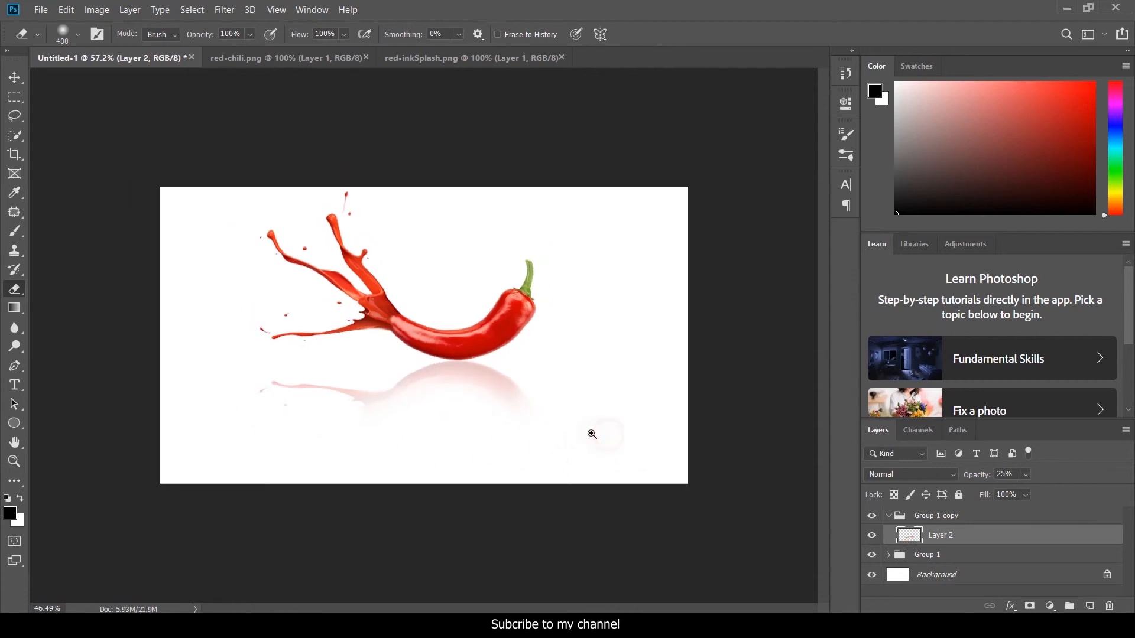
- Collapse the duplicated group that holds the reflection layer
click(14, 78)
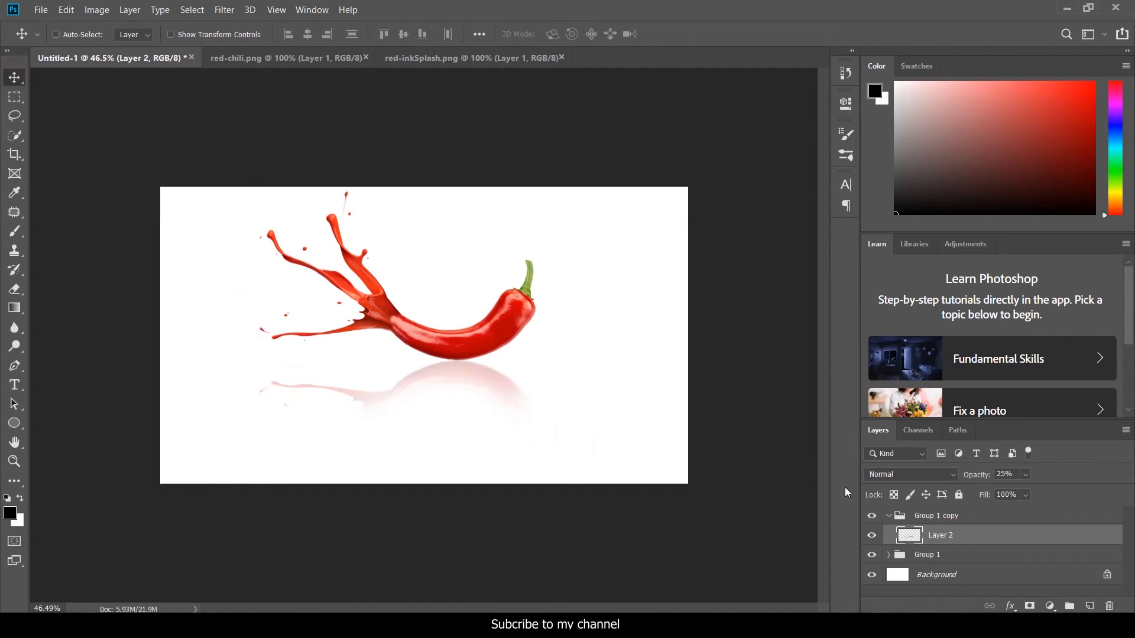
click(1026, 516)
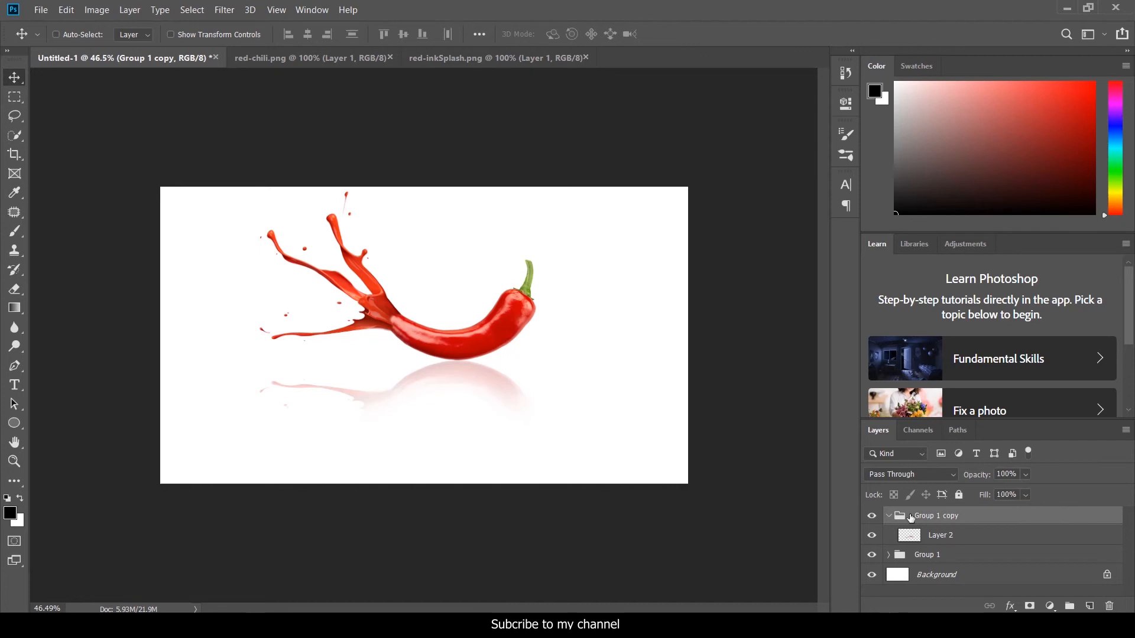
click(890, 516)
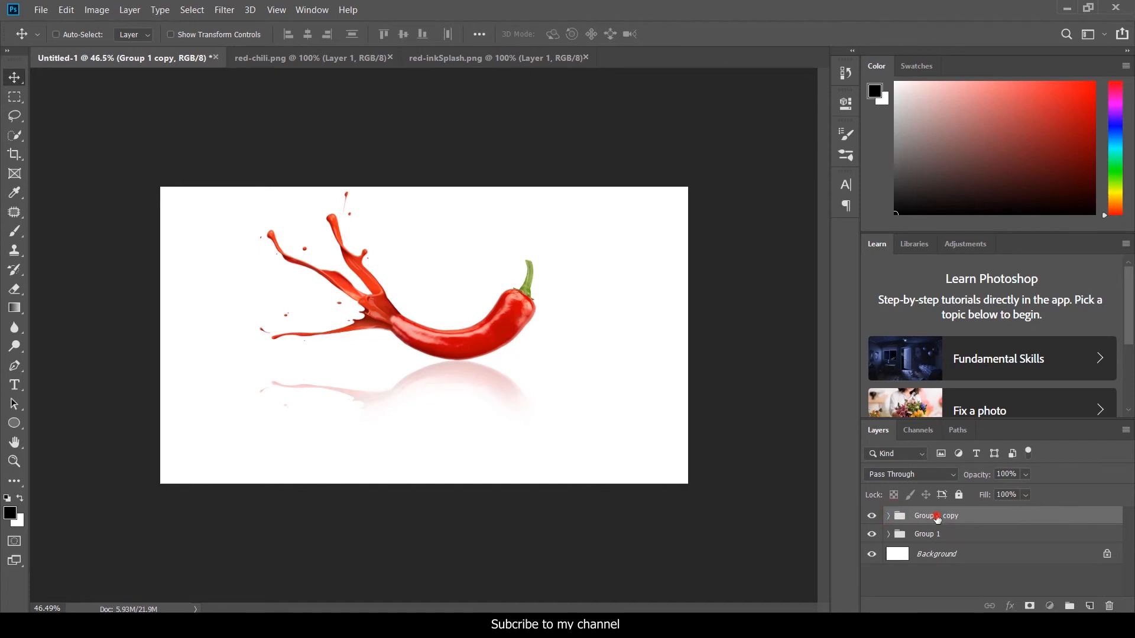
click(955, 535)
click(959, 552)
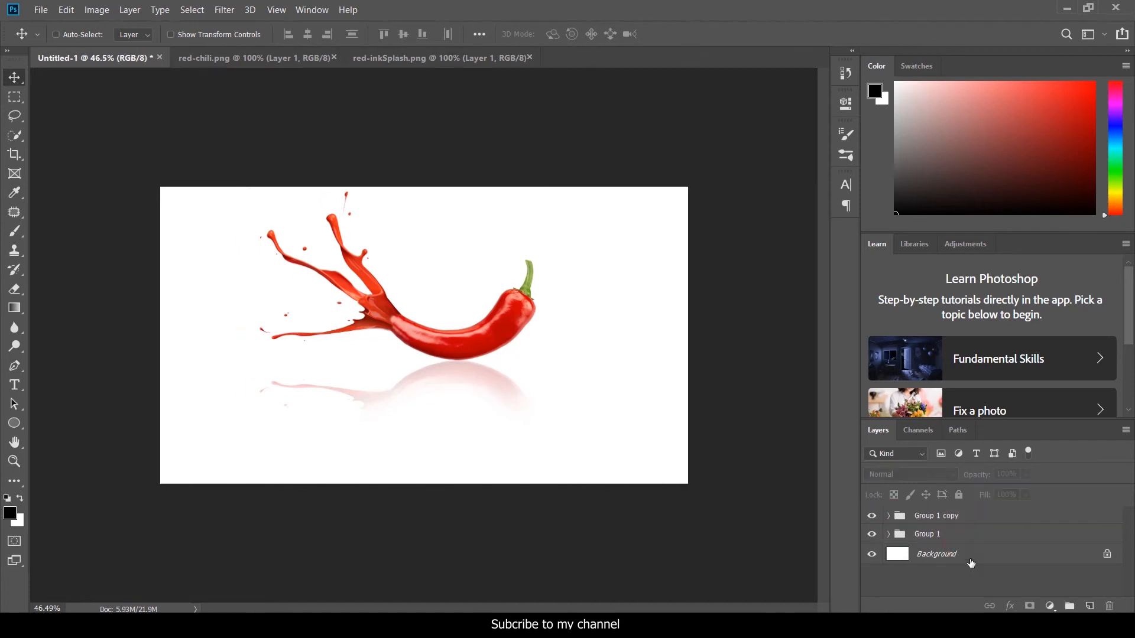
- Add a Gradient Fill layer directly above the Background, and move its dialog clear of the chili artwork
click(966, 553)
click(1049, 608)
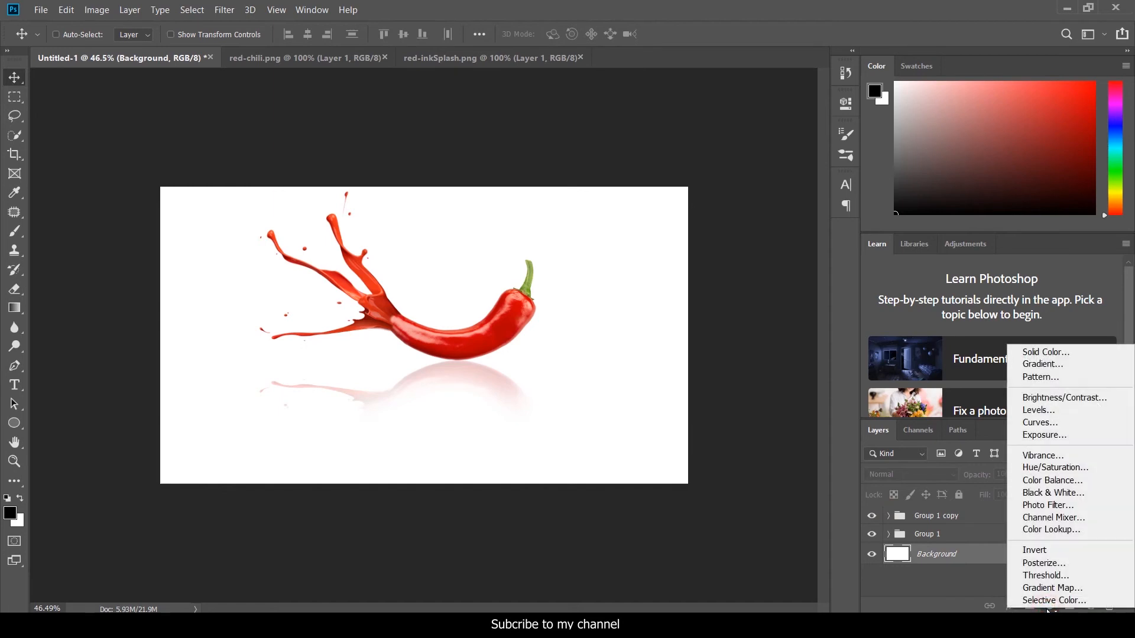
click(1041, 364)
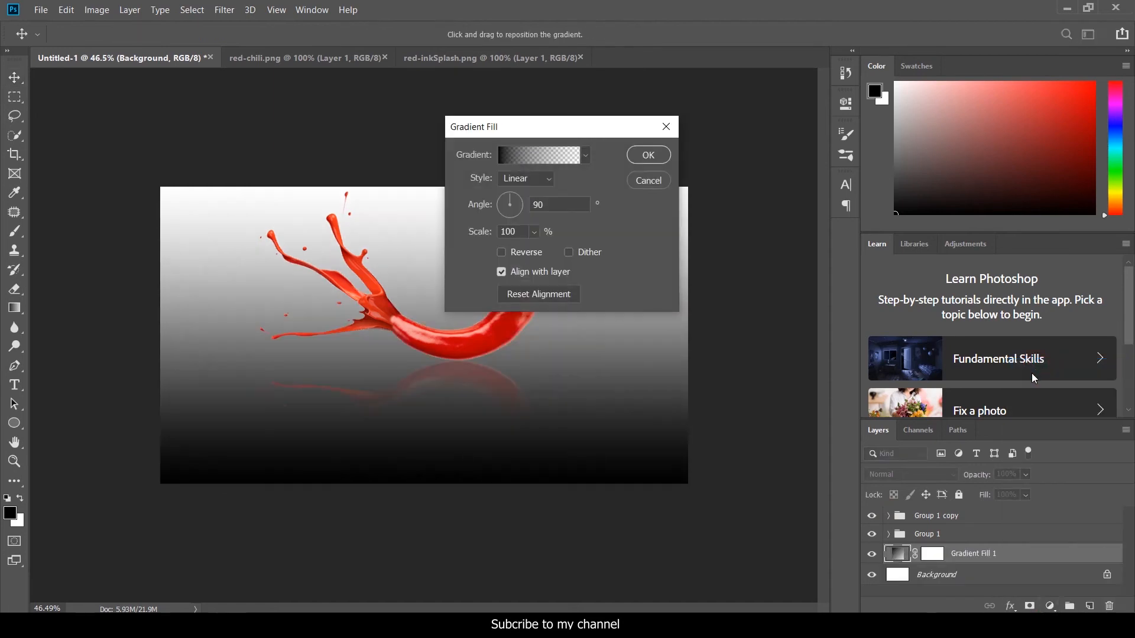
drag(609, 140, 871, 164)
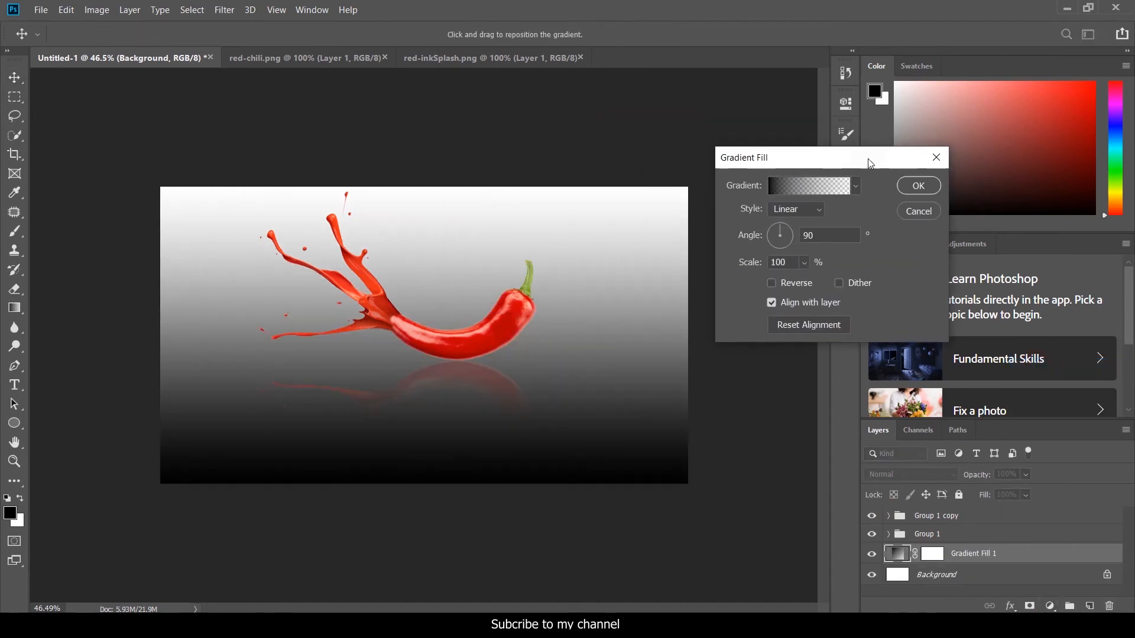
drag(558, 258, 584, 272)
click(584, 272)
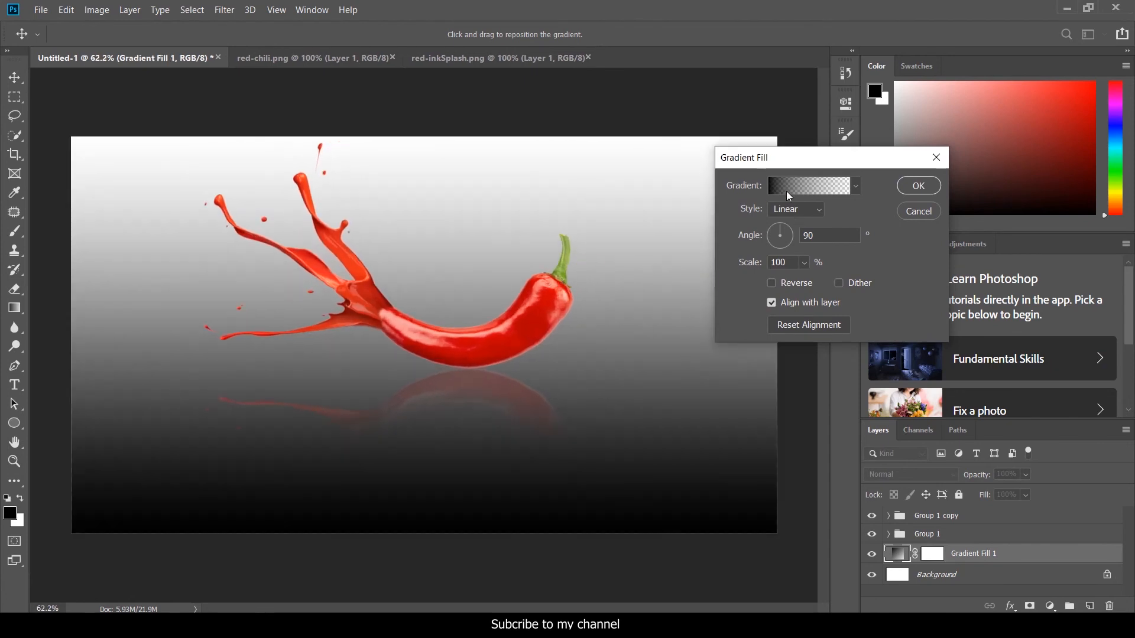
- Open the color of the gradient's black starting stop for editing
click(787, 192)
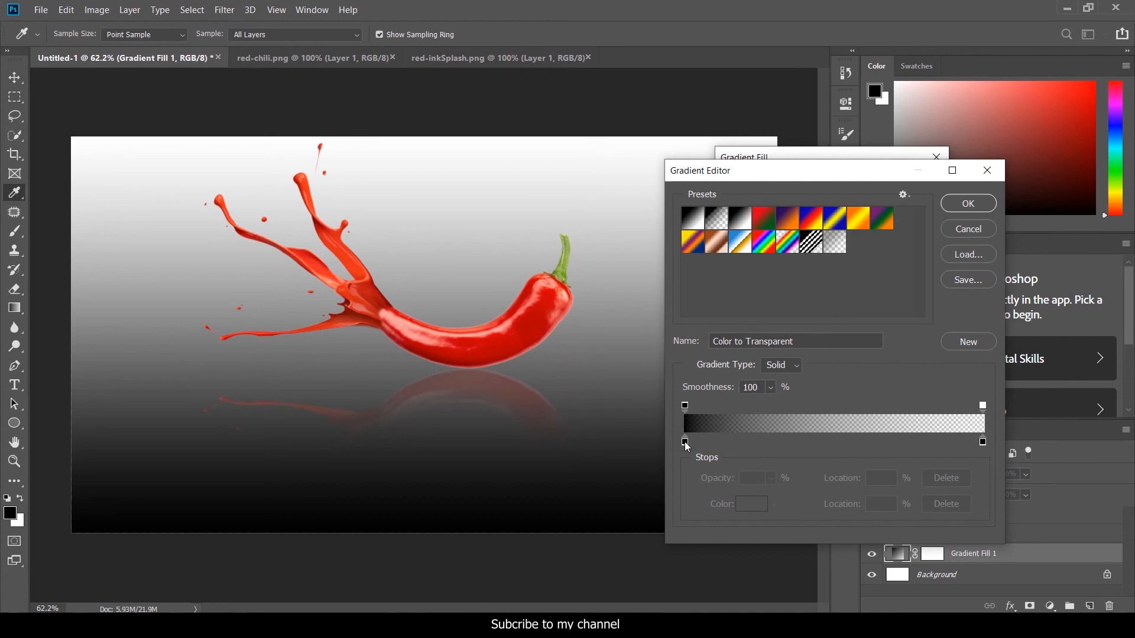
click(685, 442)
click(740, 505)
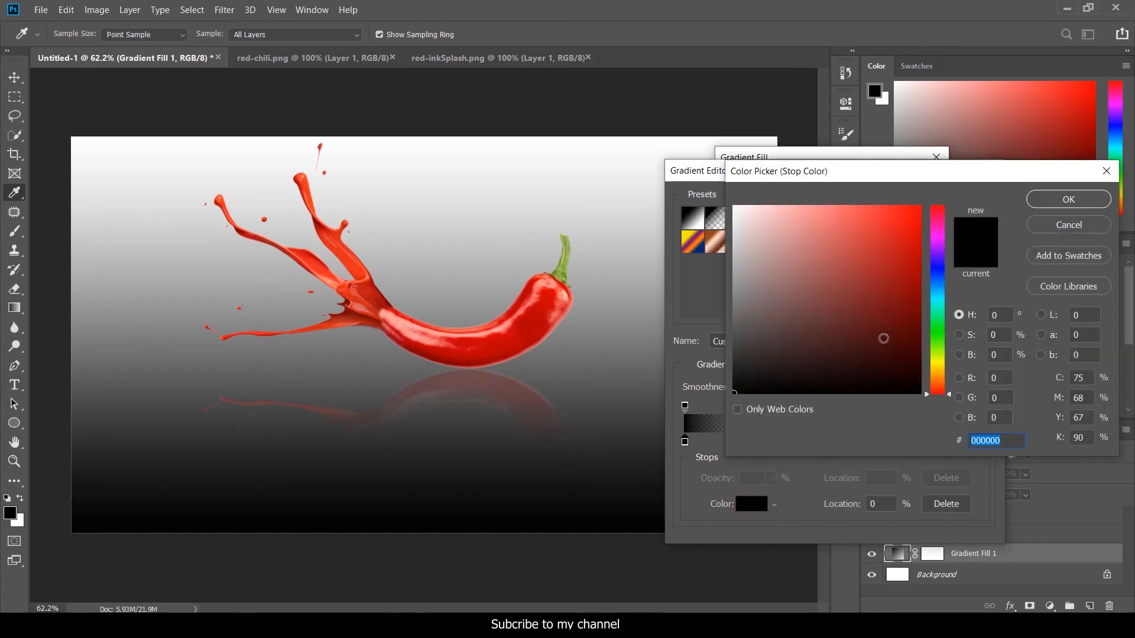